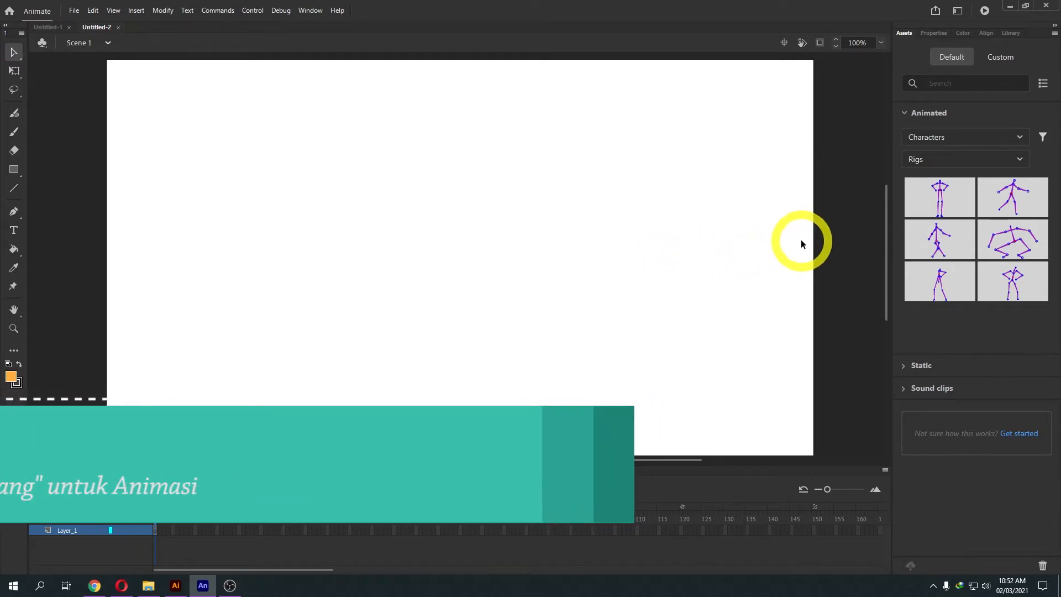
Filter the Assets panel to Rigged objects and drag Boy Trekker onto the stage.
left_click(959, 160)
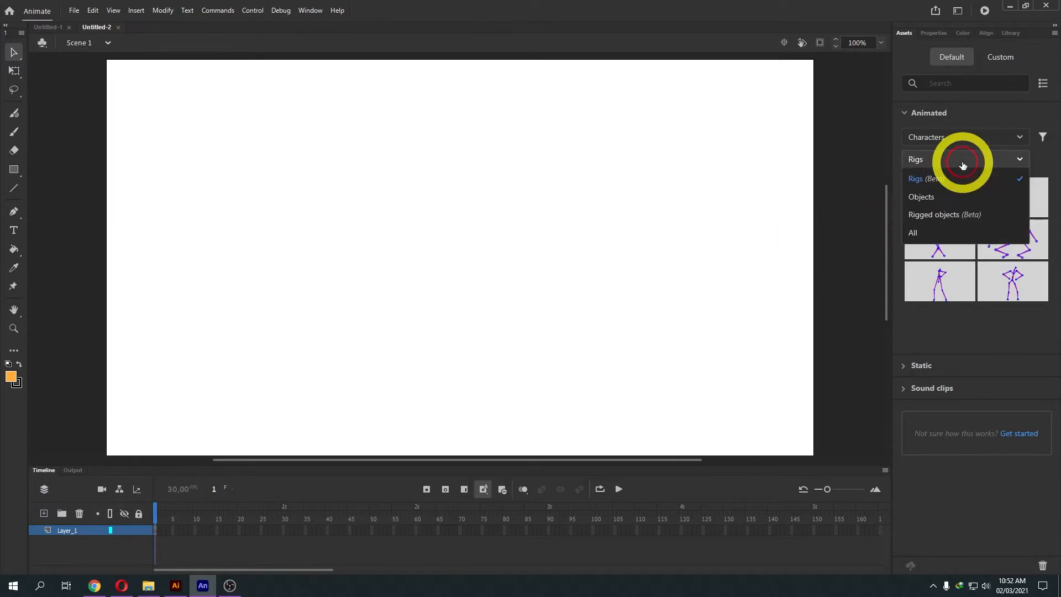
left_click(945, 215)
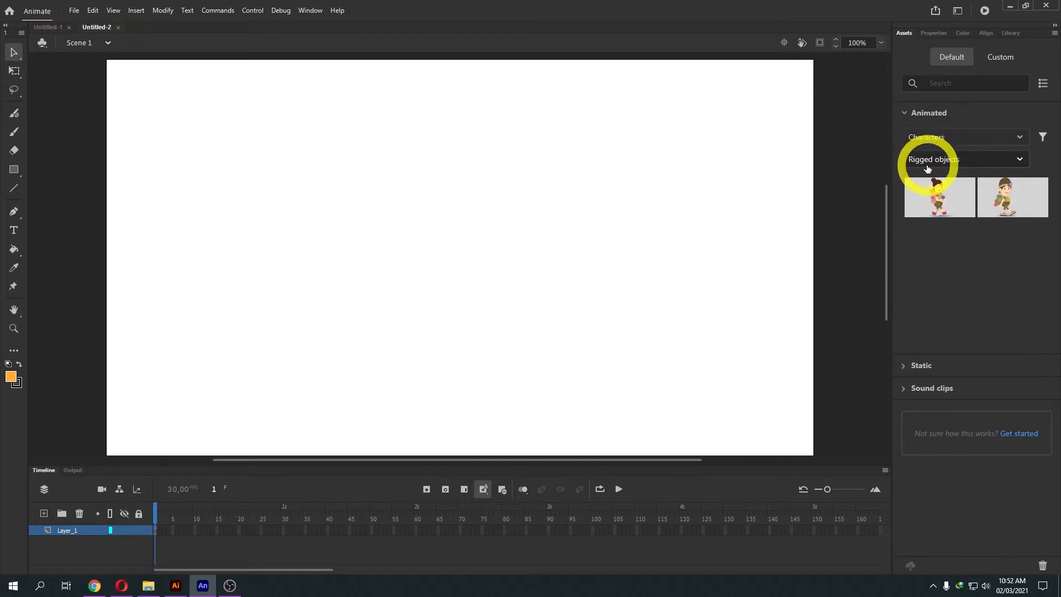
left_click_drag(1004, 194, 235, 285)
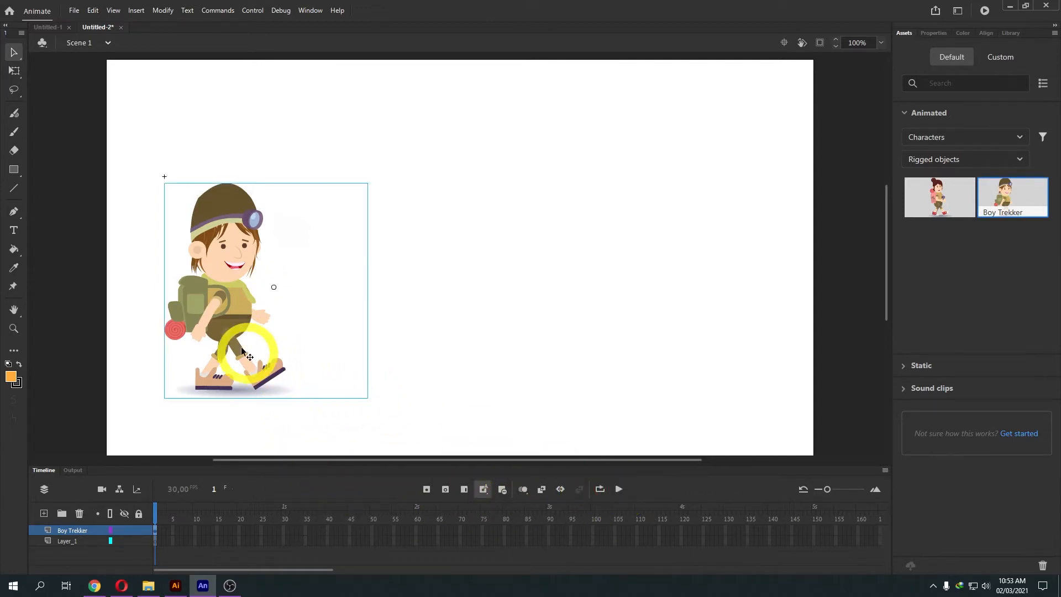
Enter the Boy Trekker symbol and repose its front leg by dragging the foot.
double_click(231, 305)
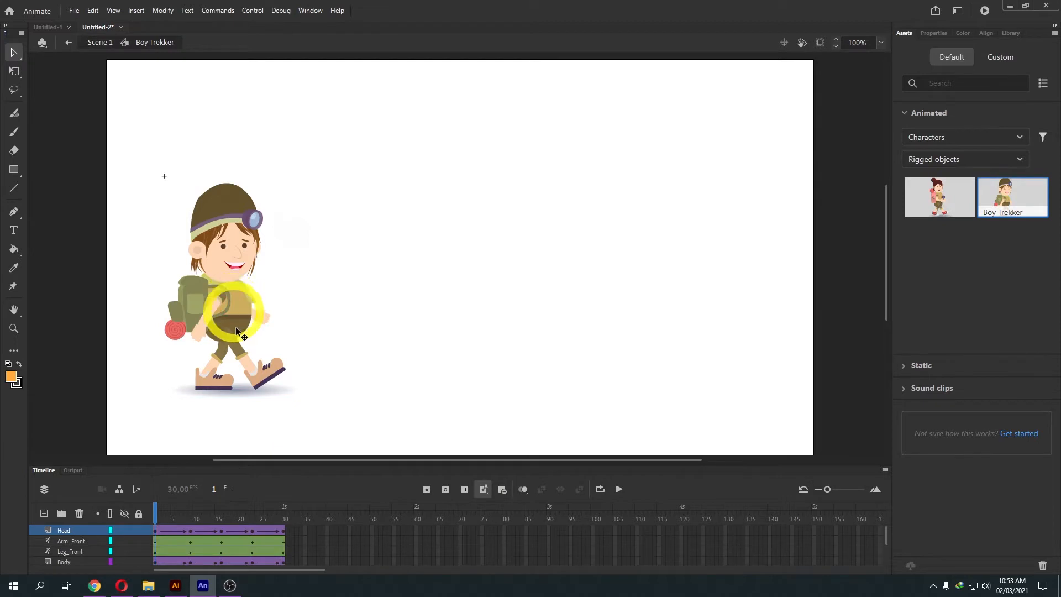
left_click(187, 529)
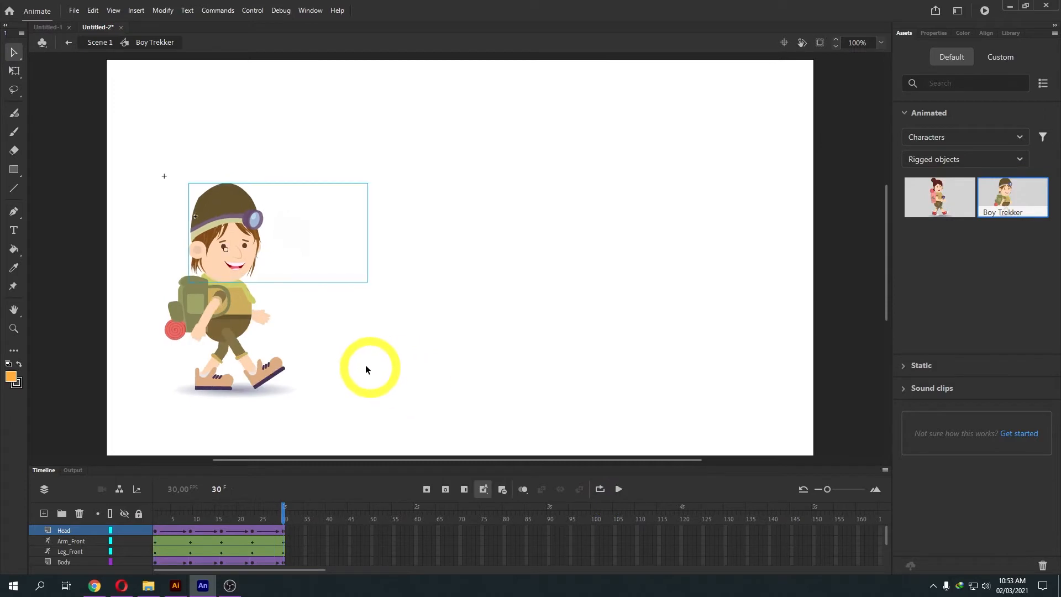
mouse_move(247, 363)
left_mouse_down()
mouse_move(225, 322)
mouse_move(254, 377)
left_mouse_up()
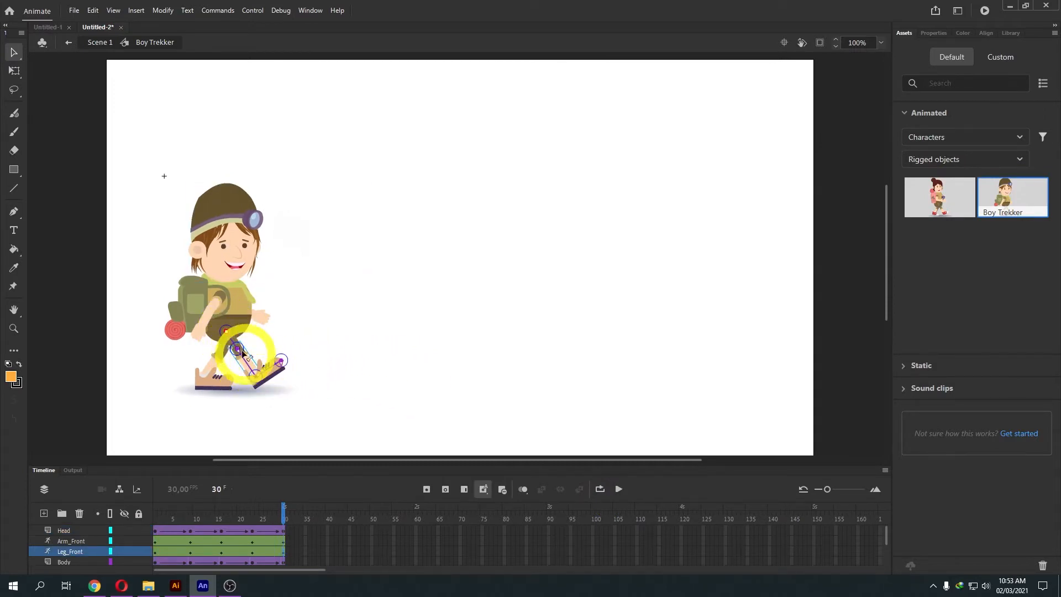
Select the arm bone chains and repose the front arm by dragging its hand joint.
left_click(214, 363)
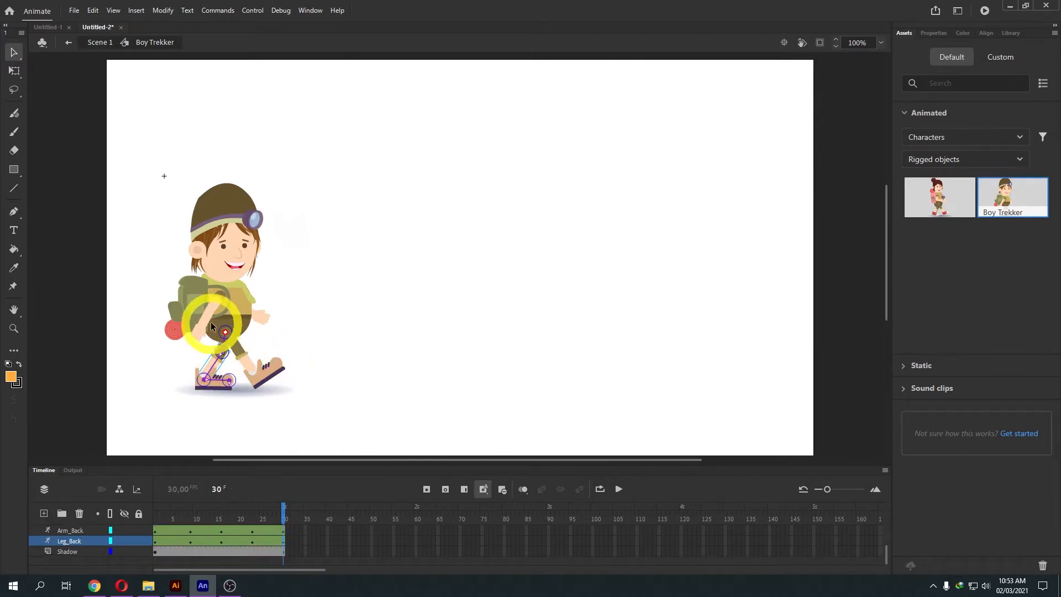
left_click(210, 313)
left_click(258, 316)
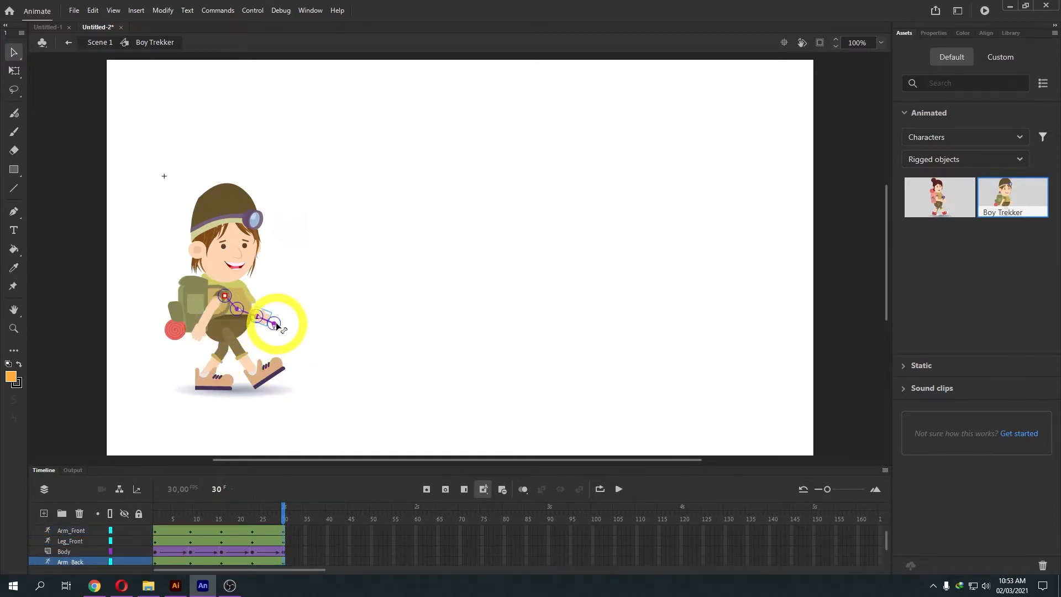
mouse_move(275, 325)
left_mouse_down()
mouse_move(274, 304)
mouse_move(271, 319)
left_mouse_up()
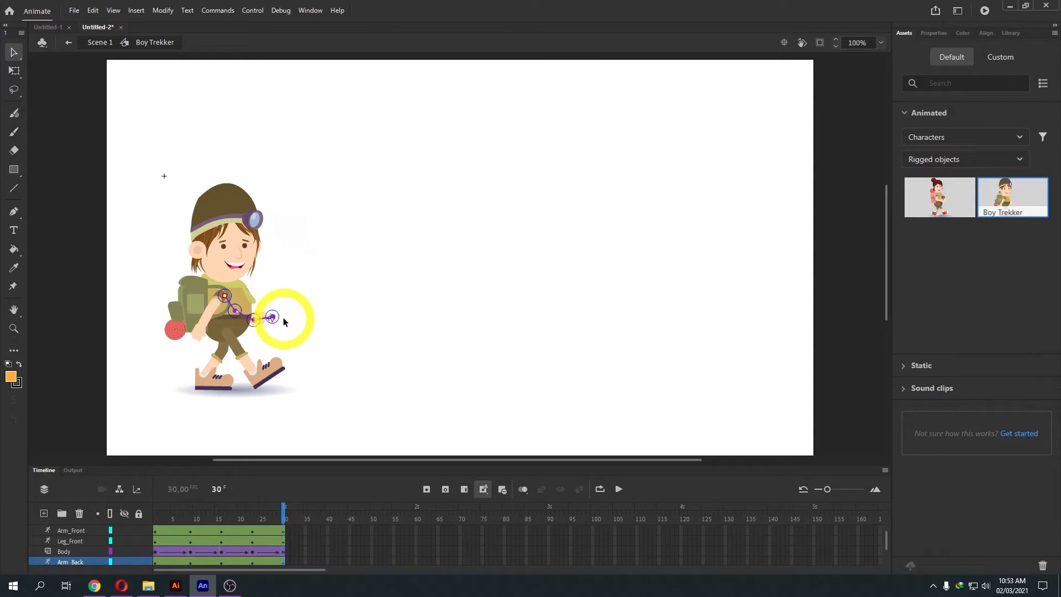
Delete the Boy Trekker layer in Scene 1 and set the Assets filter back to Rigs.
left_click(69, 43)
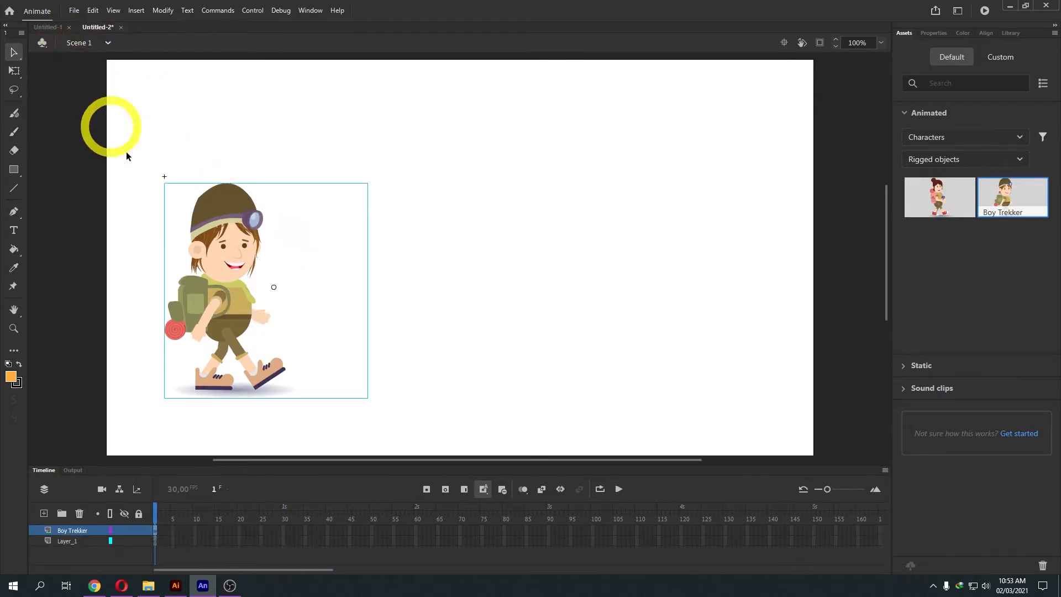
right_click(93, 531)
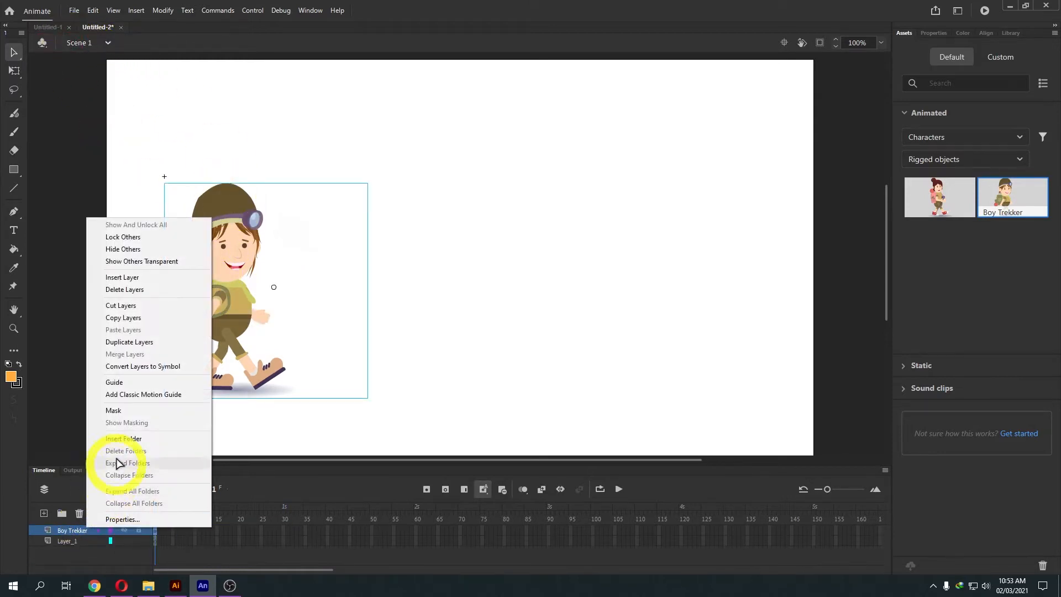
left_click(131, 289)
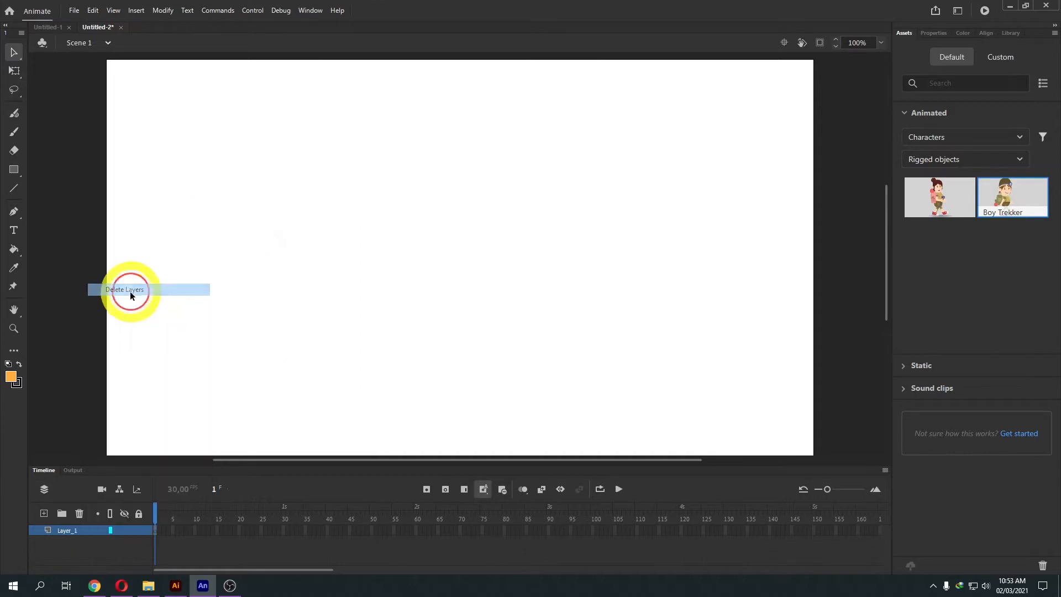
left_click(963, 161)
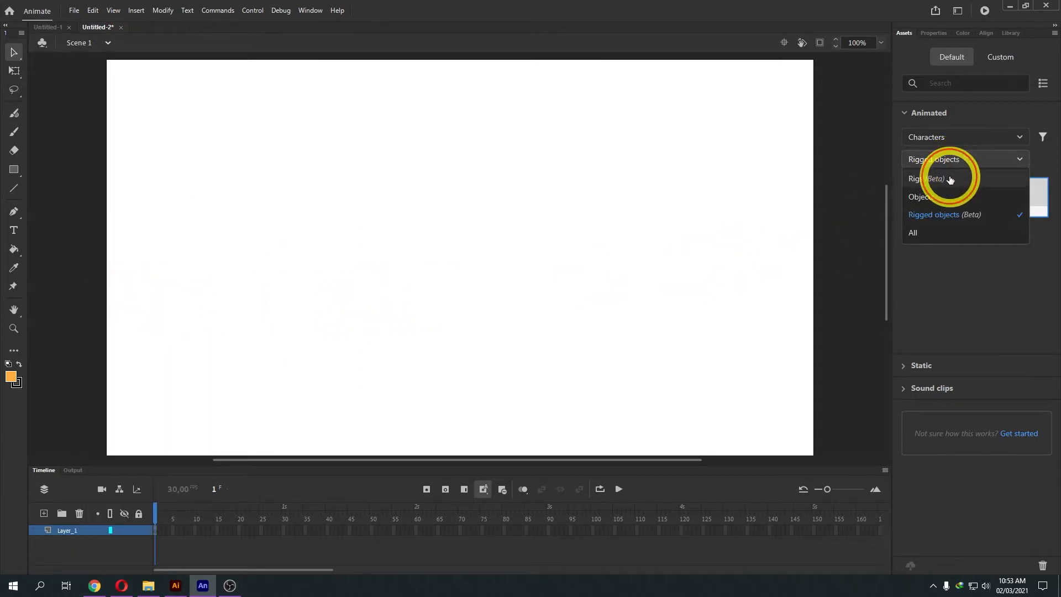
left_click(946, 177)
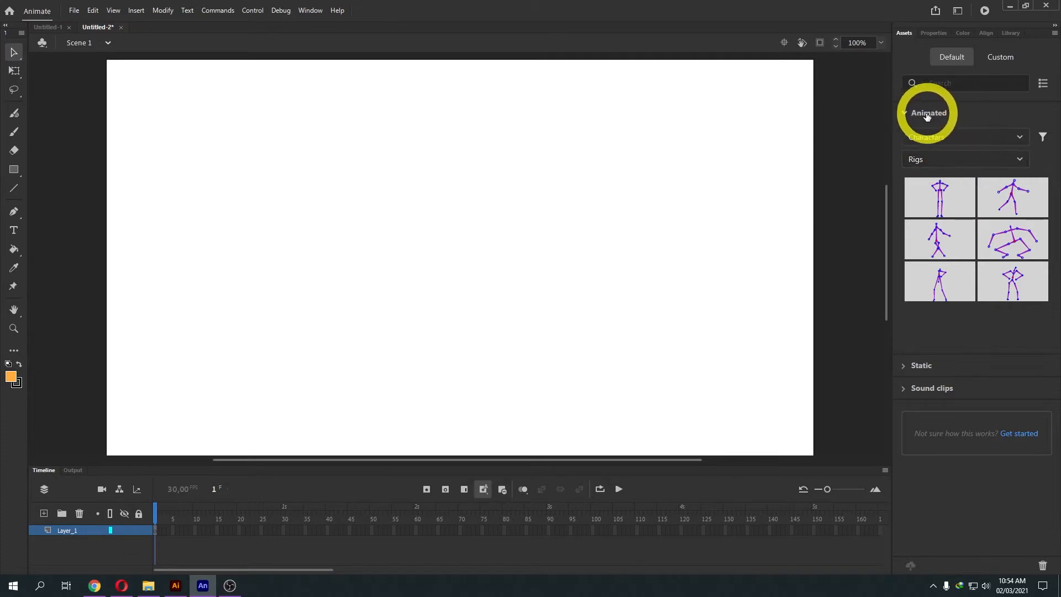
Expand the Static character assets and drag Farmer Green_Side onto the stage.
left_click(961, 161)
left_click(942, 200)
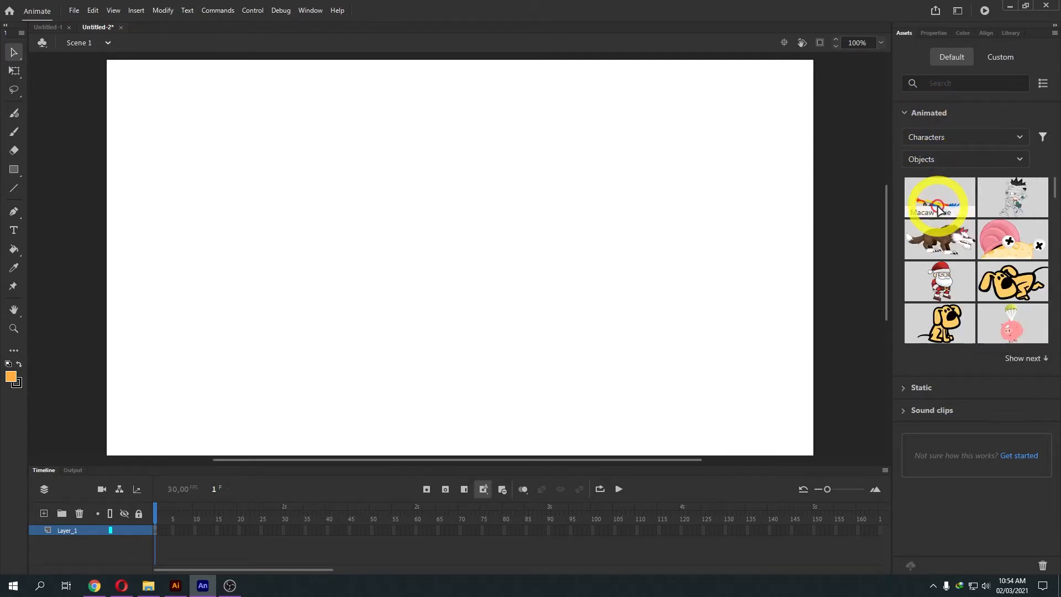
left_click(970, 159)
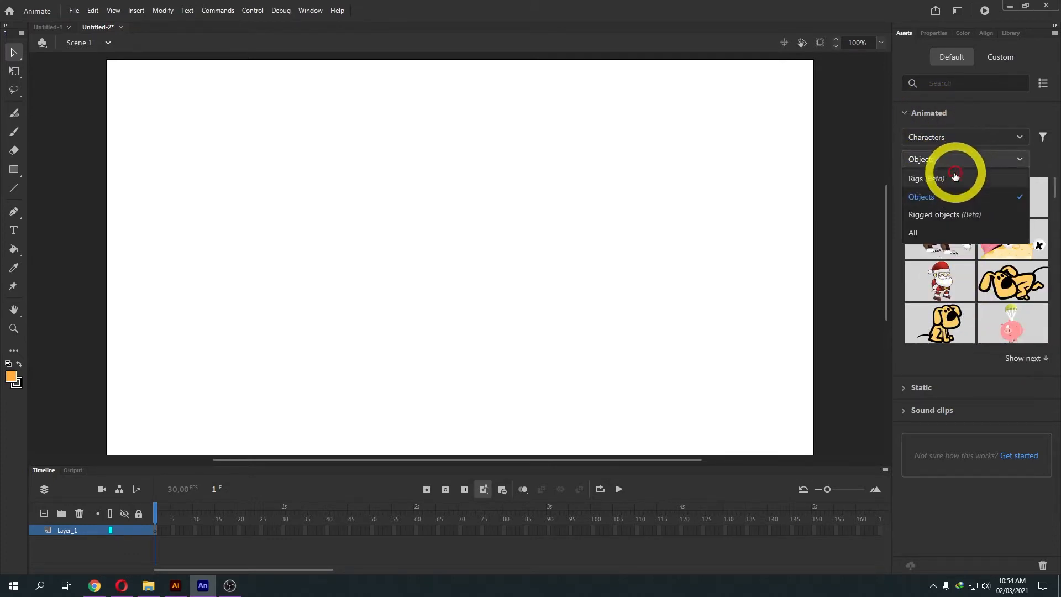
left_click(955, 177)
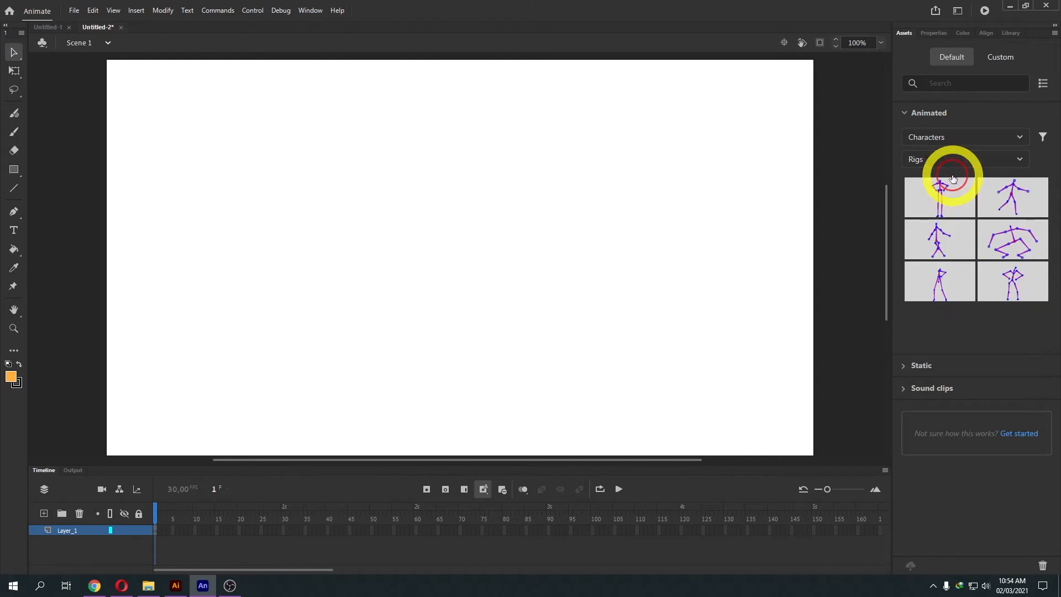
left_click(917, 366)
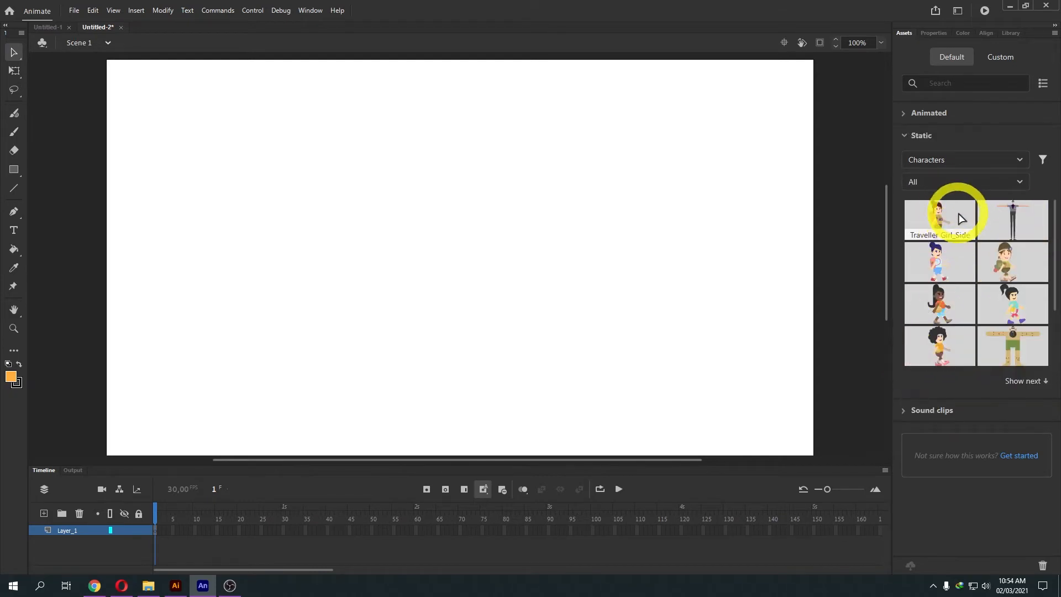
left_click_drag(1054, 262, 1057, 296)
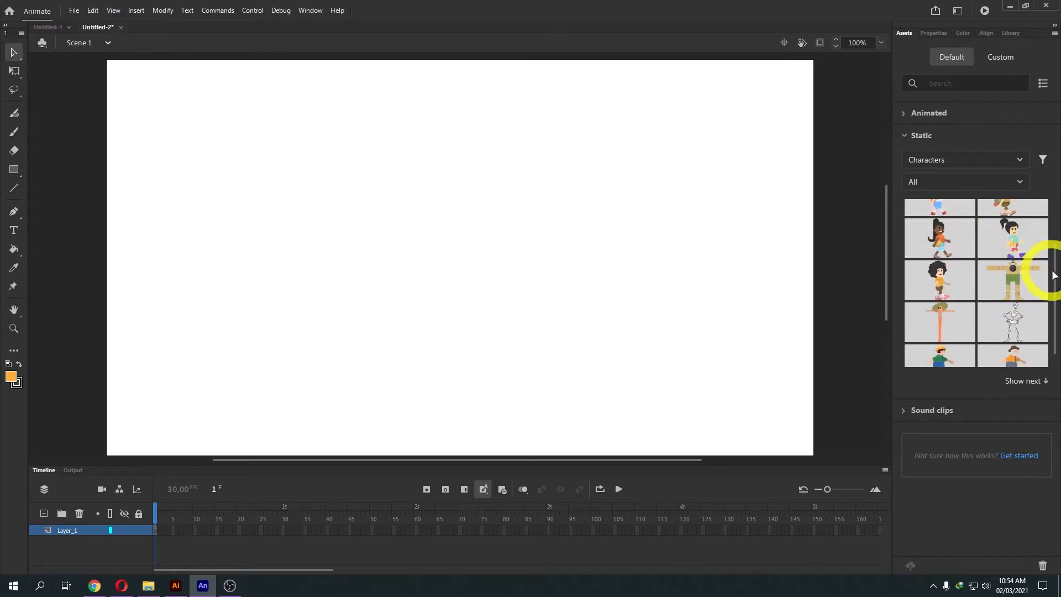
scroll(1046, 276, "down", 1)
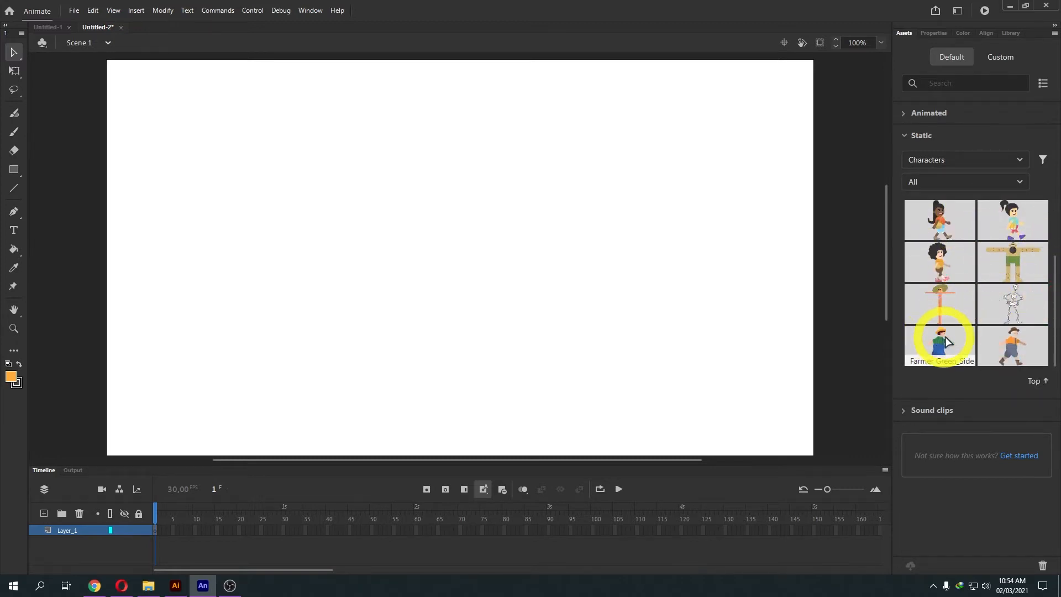
left_click_drag(943, 347, 292, 255)
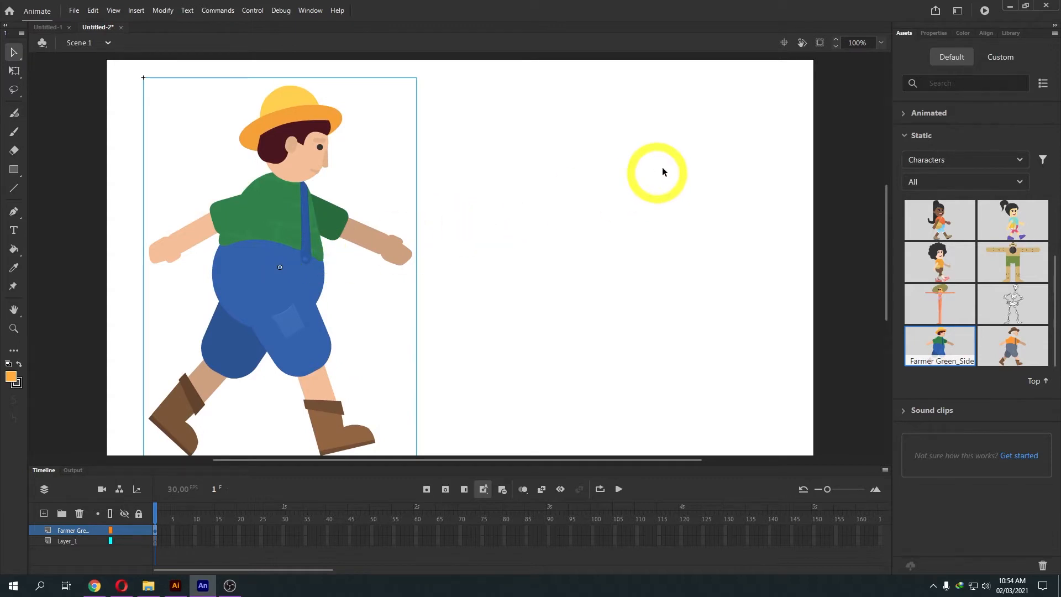
Check the farmer instance's behaviour in Properties and keep it as Movie Clip.
left_click(928, 36)
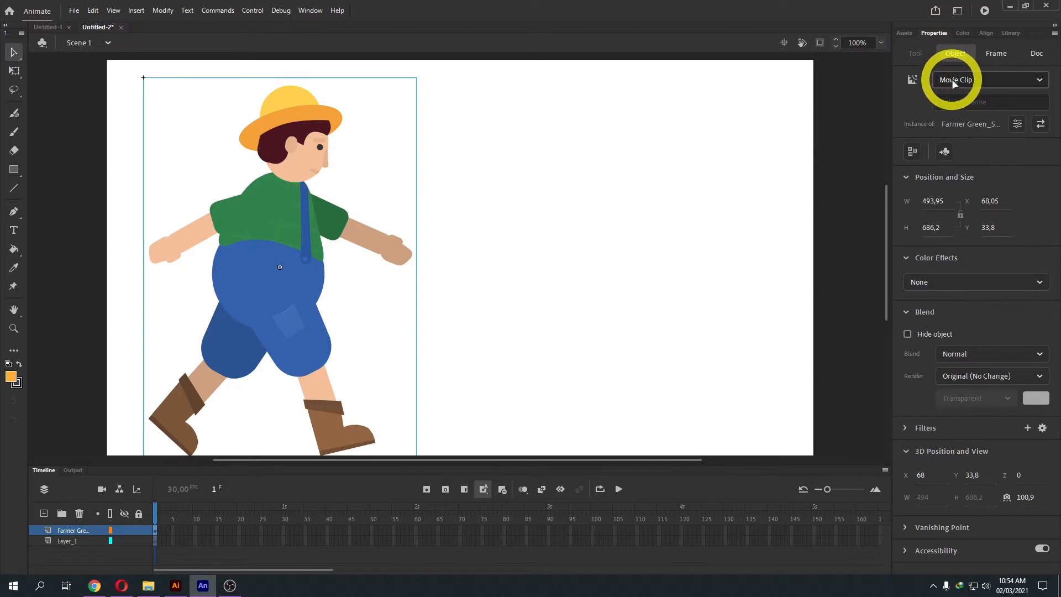
left_click(961, 80)
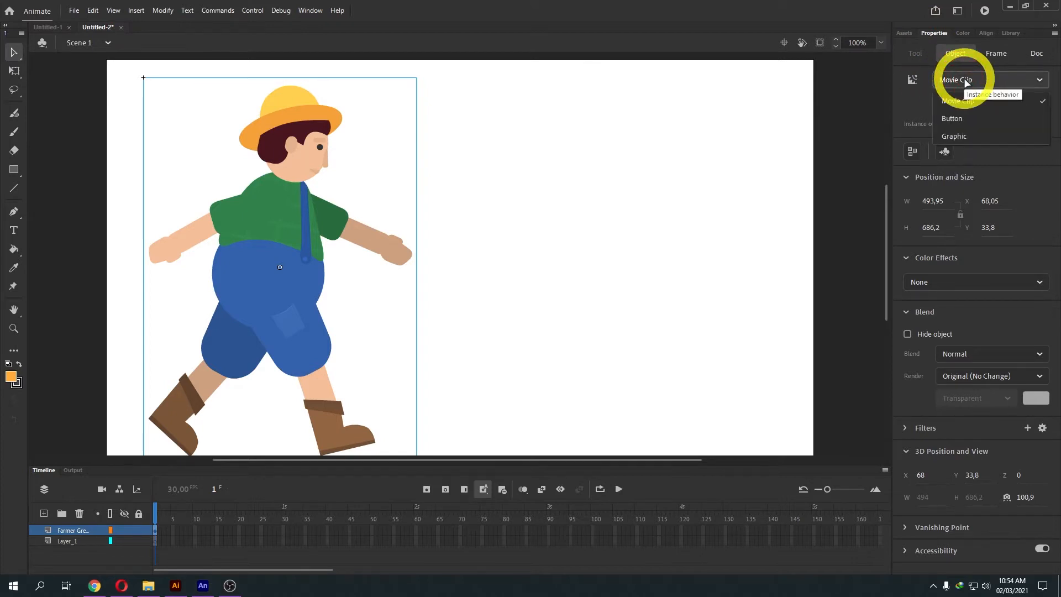
left_click(958, 79)
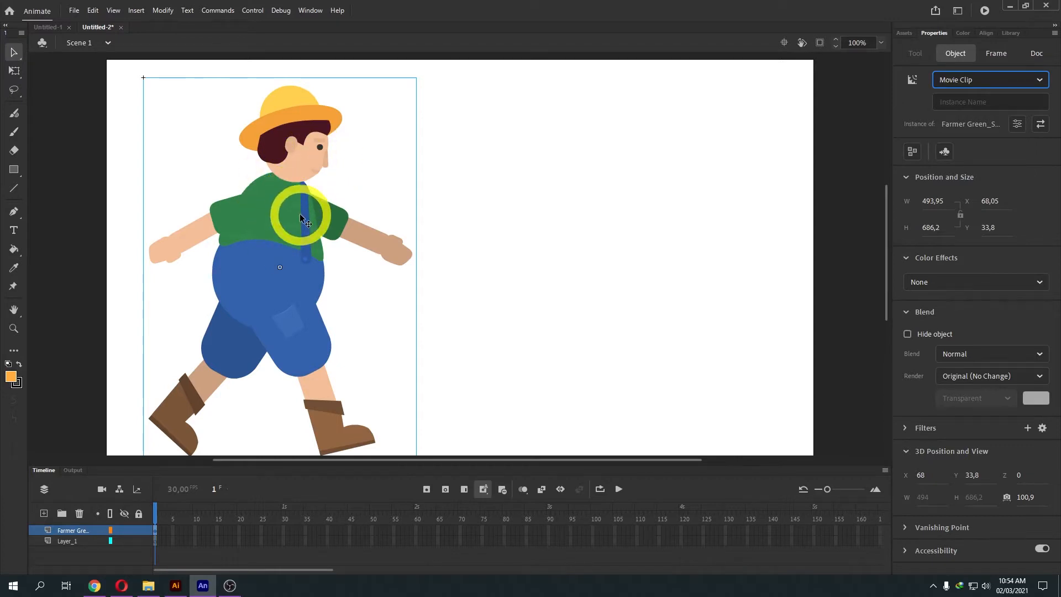
Enter the Farmer Green_Side symbol and inspect its forearms, left palm and head pieces.
double_click(278, 244)
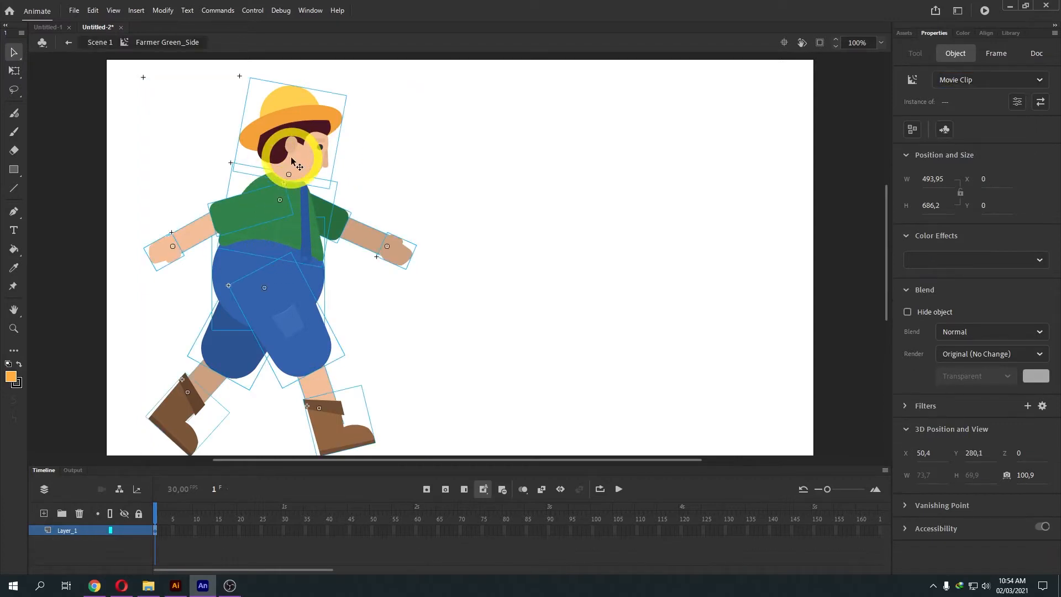
left_click(363, 238)
left_click(474, 275)
left_click(392, 251)
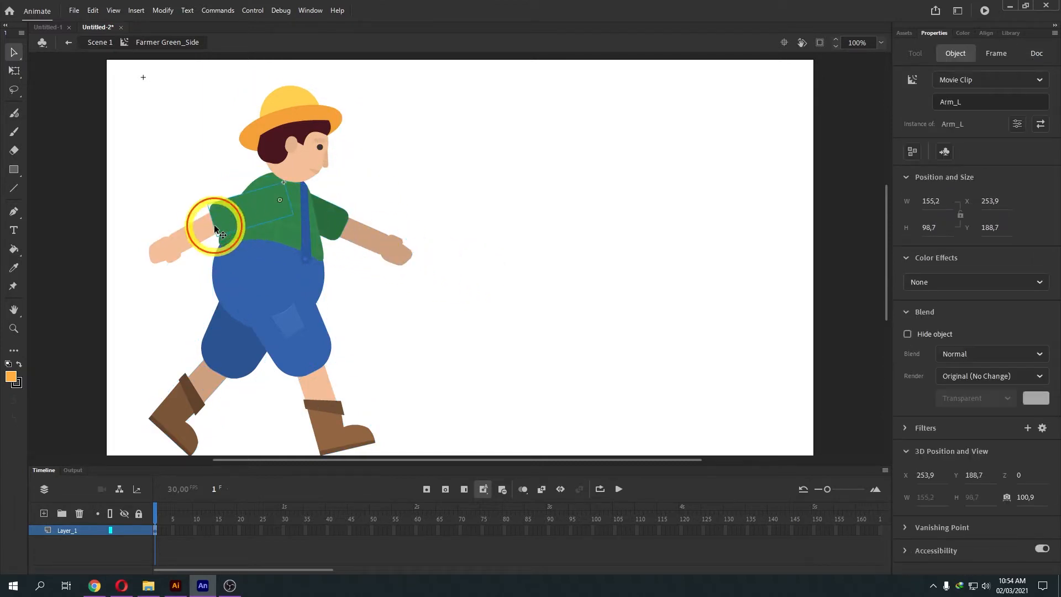
left_click(160, 249)
left_click(191, 241)
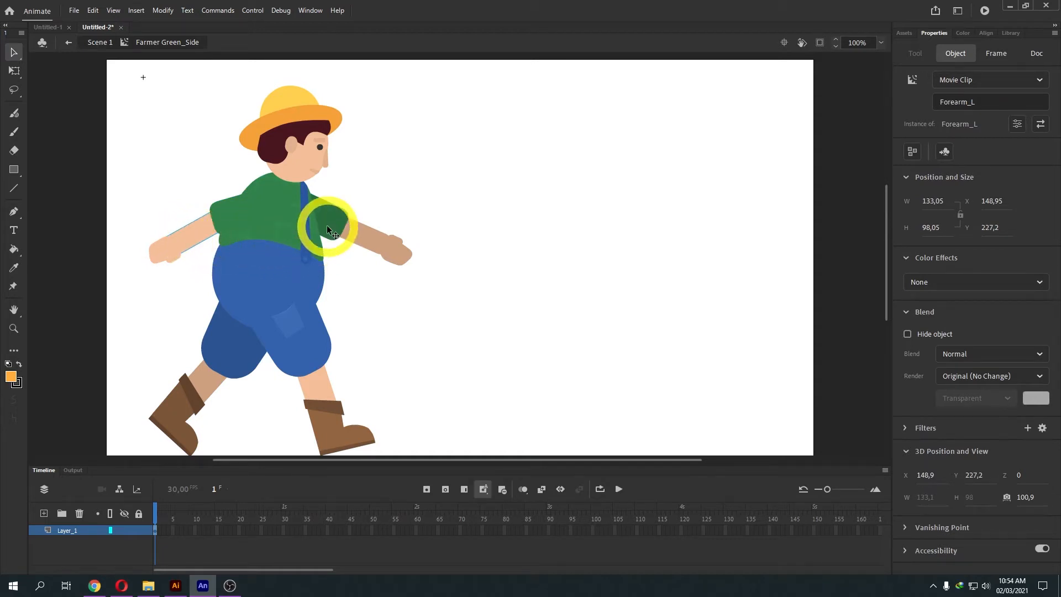
left_click(283, 106)
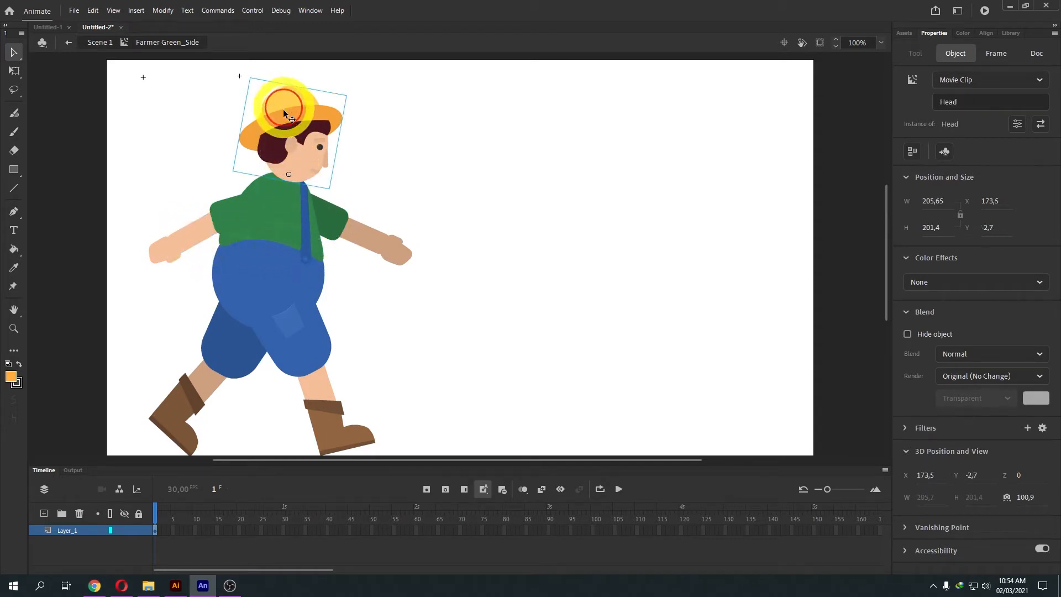
Re-enter the farmer symbol from Scene 1 and inspect the Hip, Arm_L and front arm pieces.
left_click(99, 44)
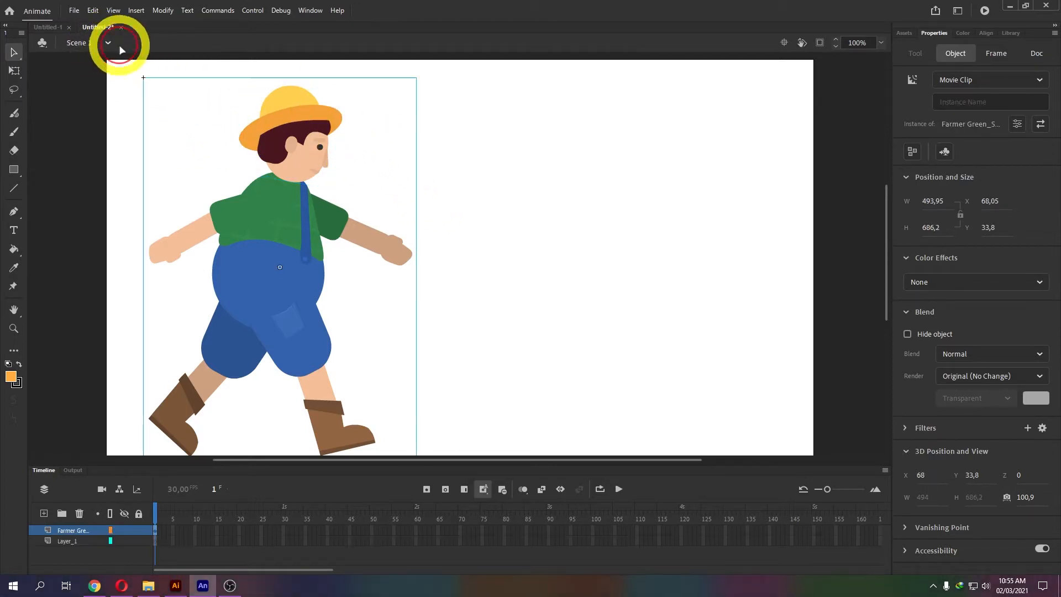
double_click(279, 223)
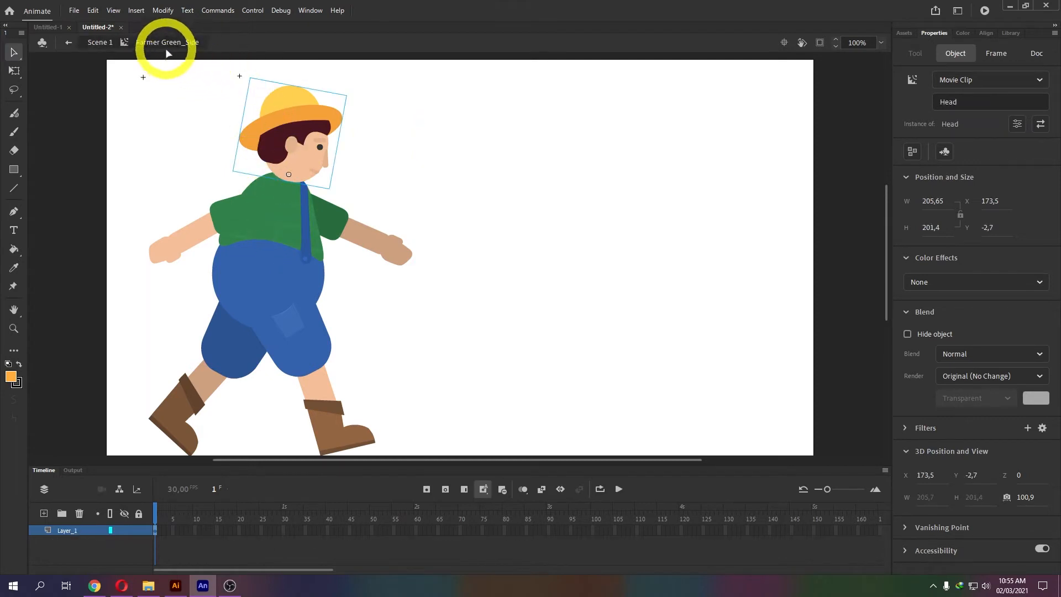
left_click(258, 253)
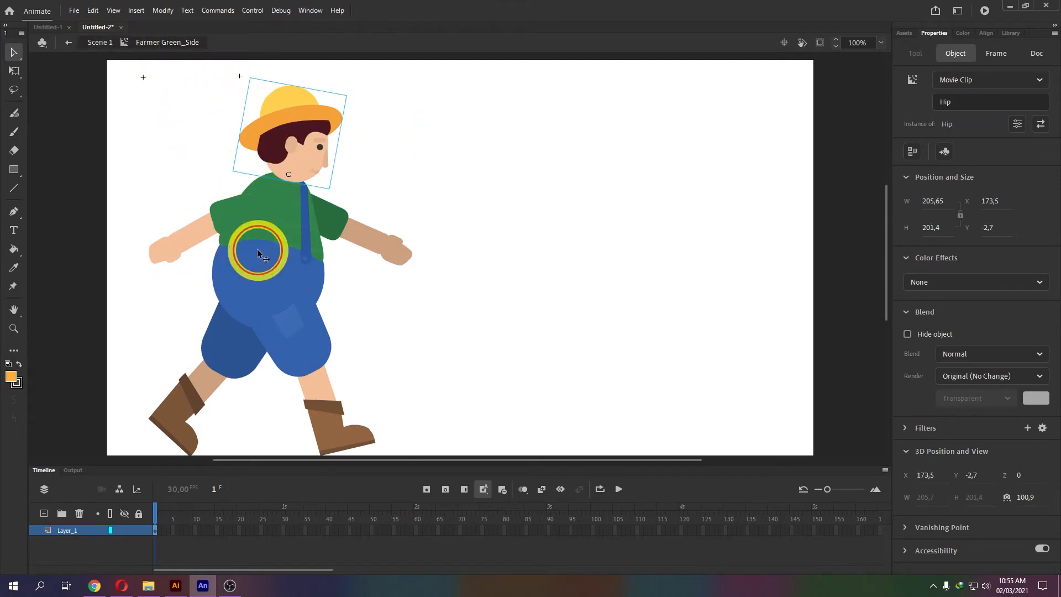
left_click(189, 237)
left_click(414, 231)
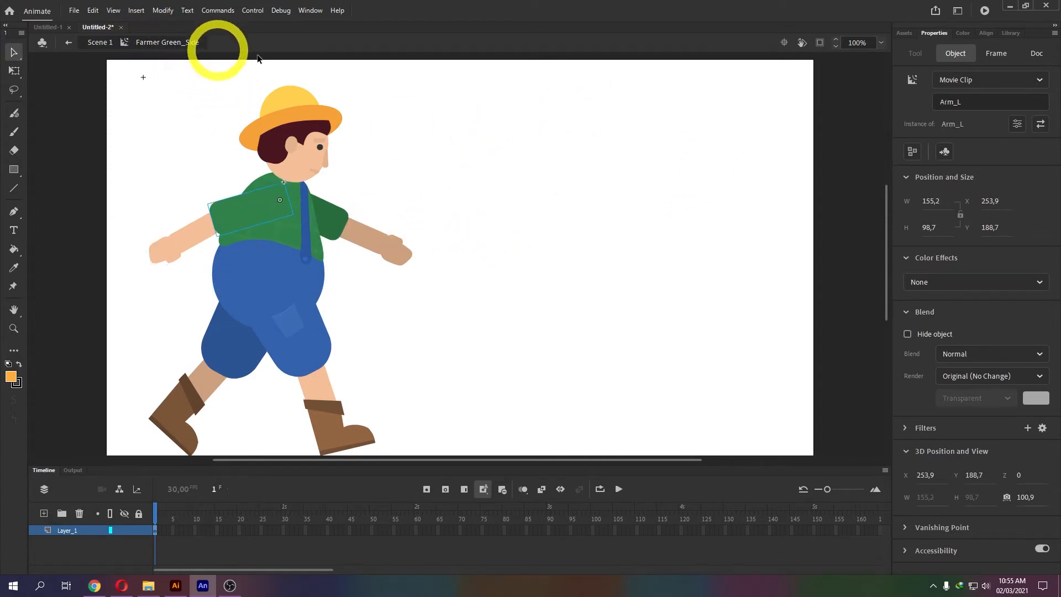
Drag the Farmer Green Walk rig onto the farmer and play its 30-frame walk cycle.
left_click(904, 34)
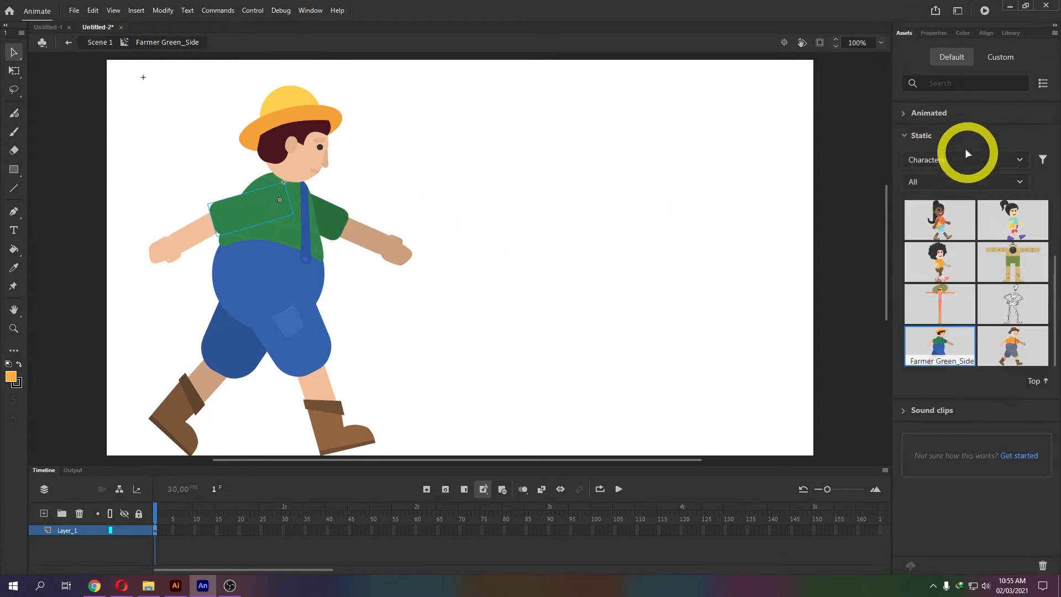
left_click(927, 113)
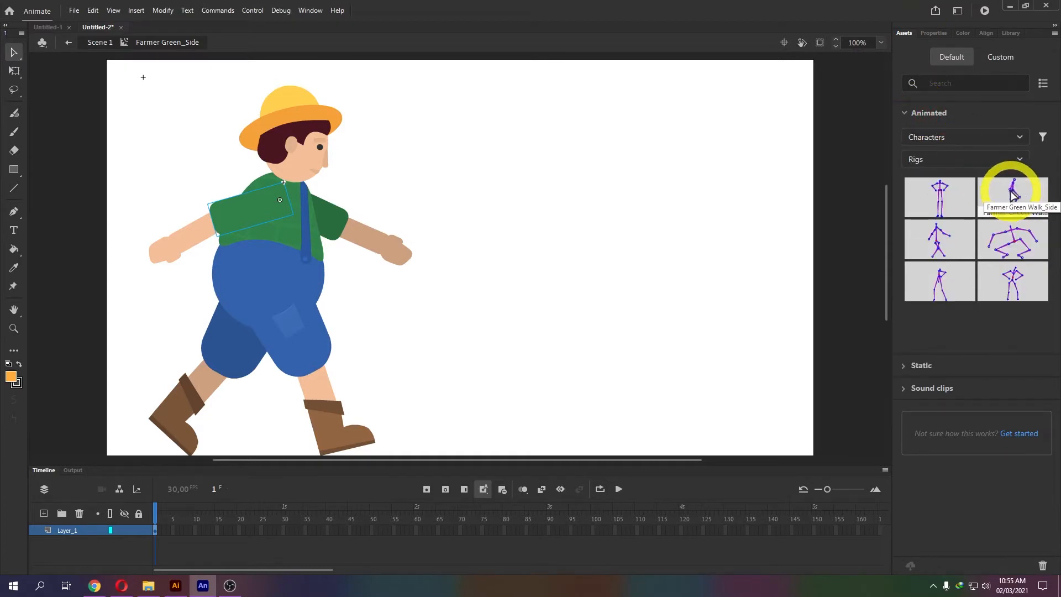
left_click_drag(1014, 193, 283, 223)
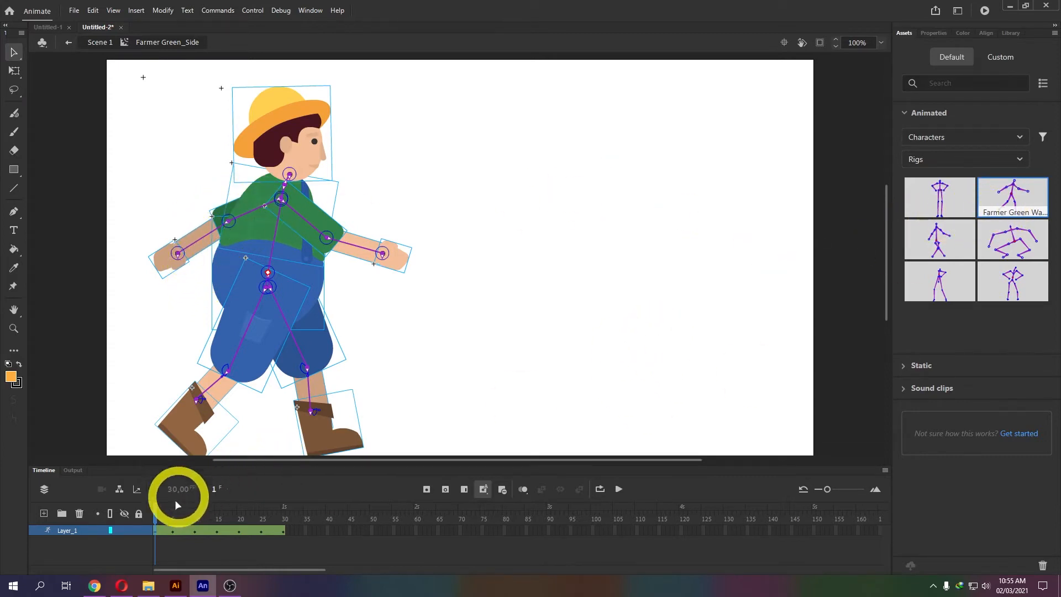
left_click(618, 489)
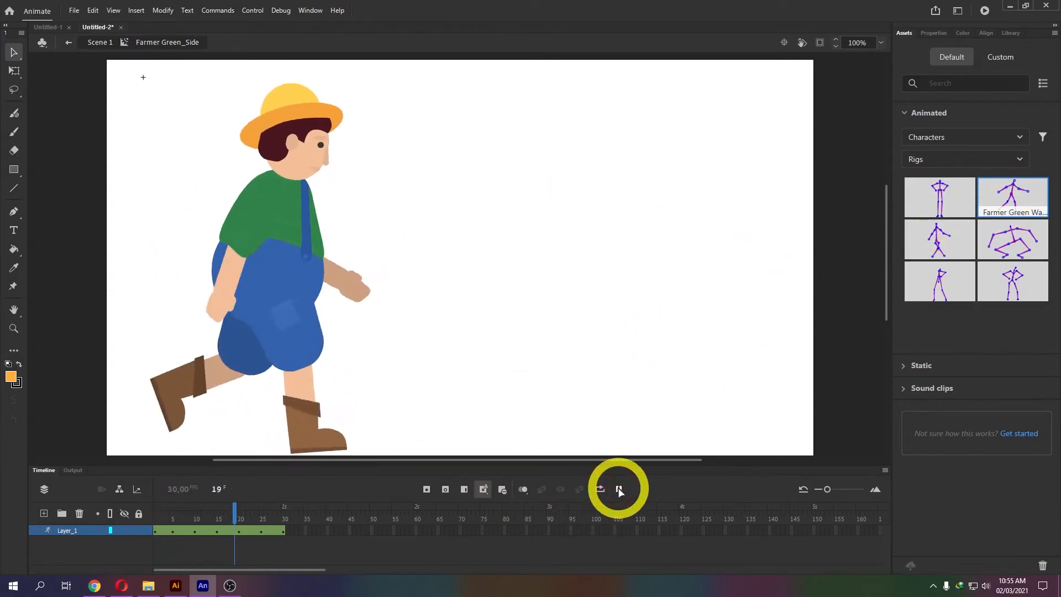
left_click(618, 489)
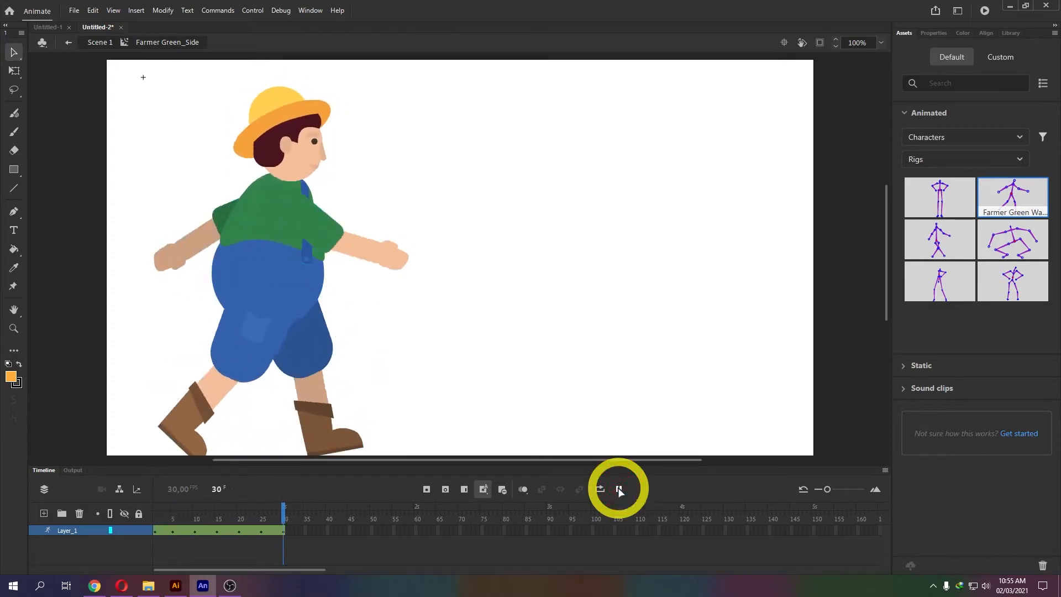
Back in Scene 1, preview the walking farmer twice with Test Movie, closing the player each time.
left_click(99, 43)
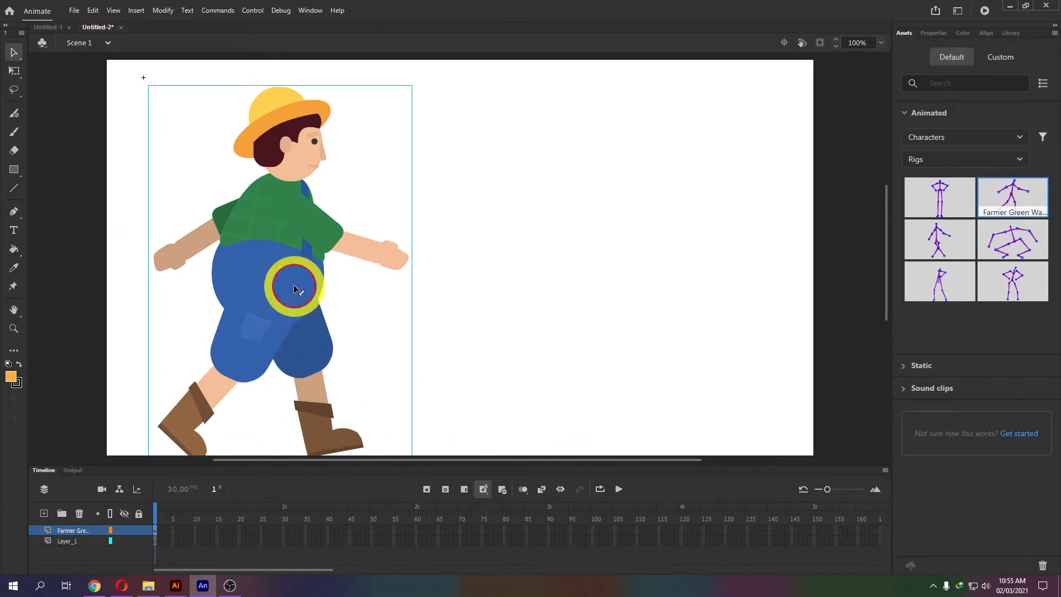
double_click(290, 285)
left_click(101, 42)
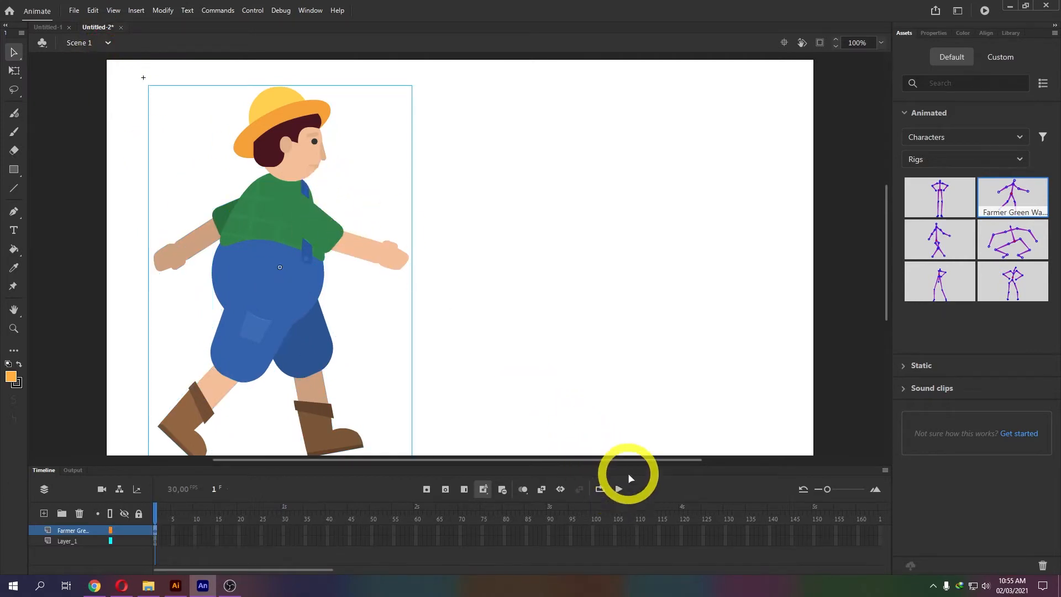
left_click(985, 11)
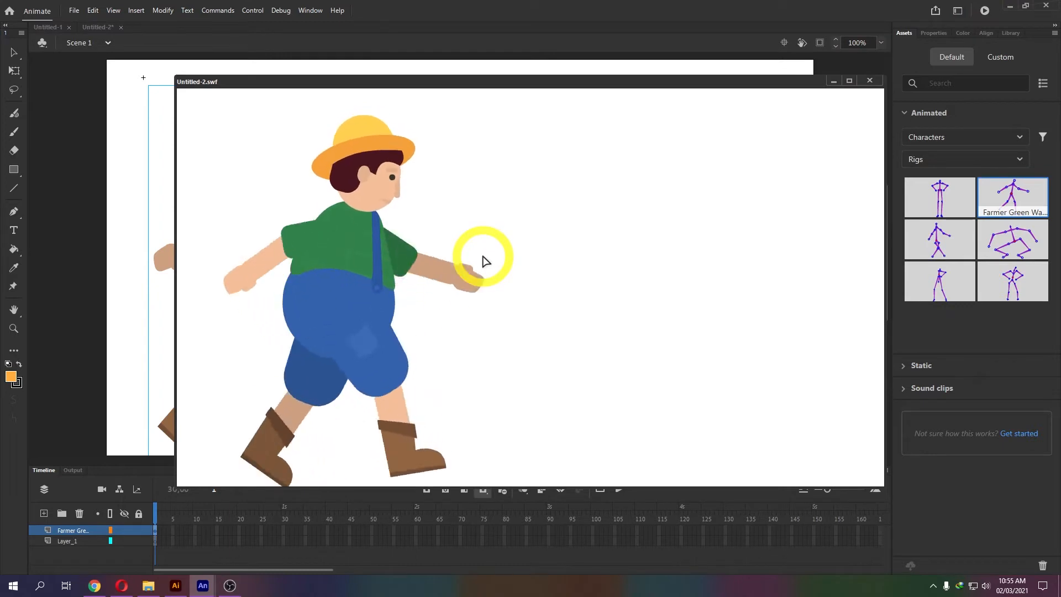
left_click(869, 80)
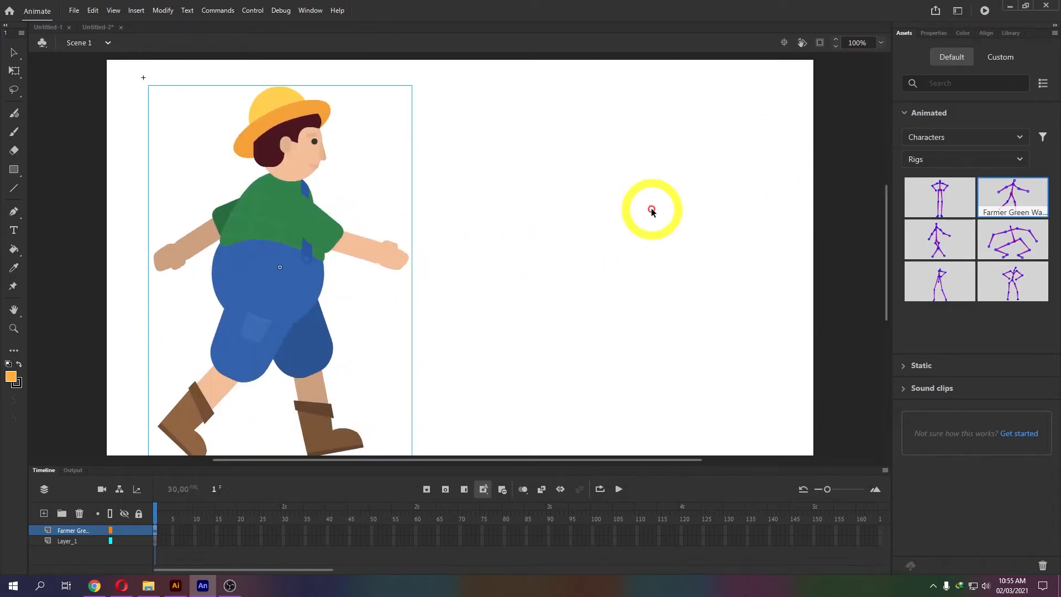
key("ctrl+Return")
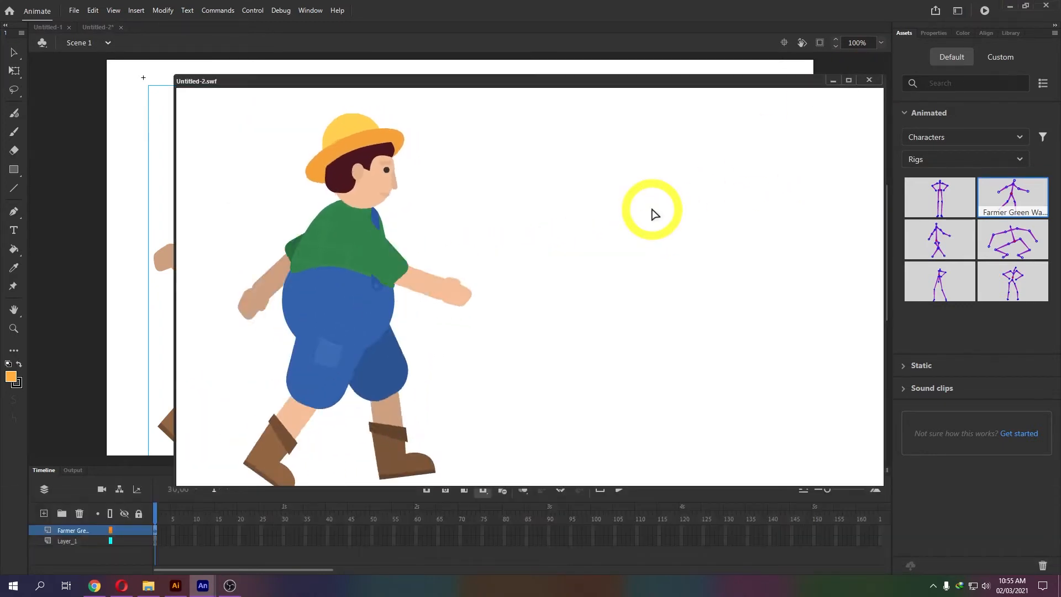
left_click(869, 81)
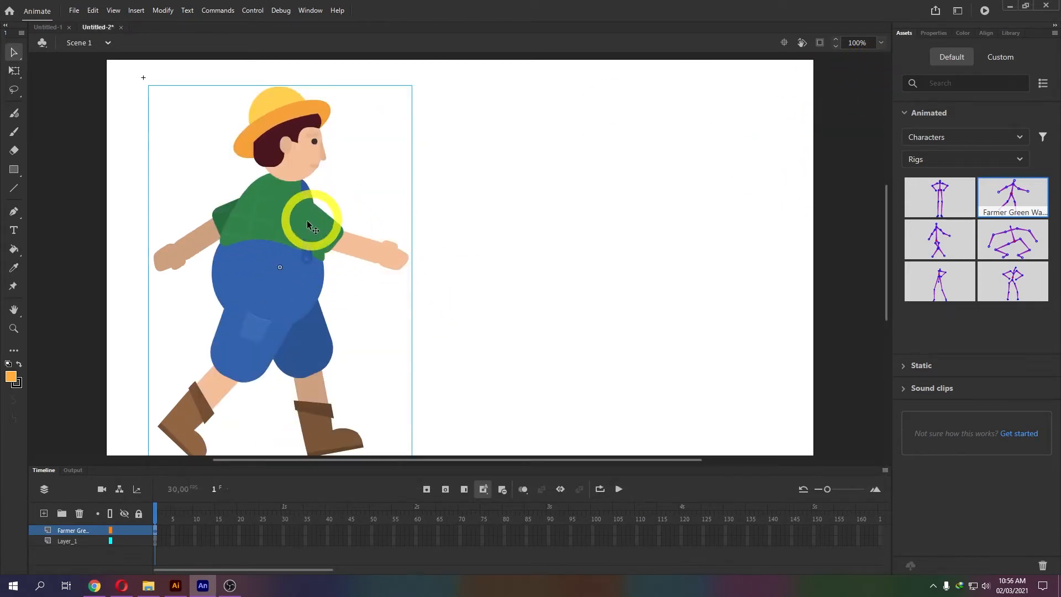
Move the farmer to the stage's right side at frame 30 and create a motion tween.
left_click(282, 529)
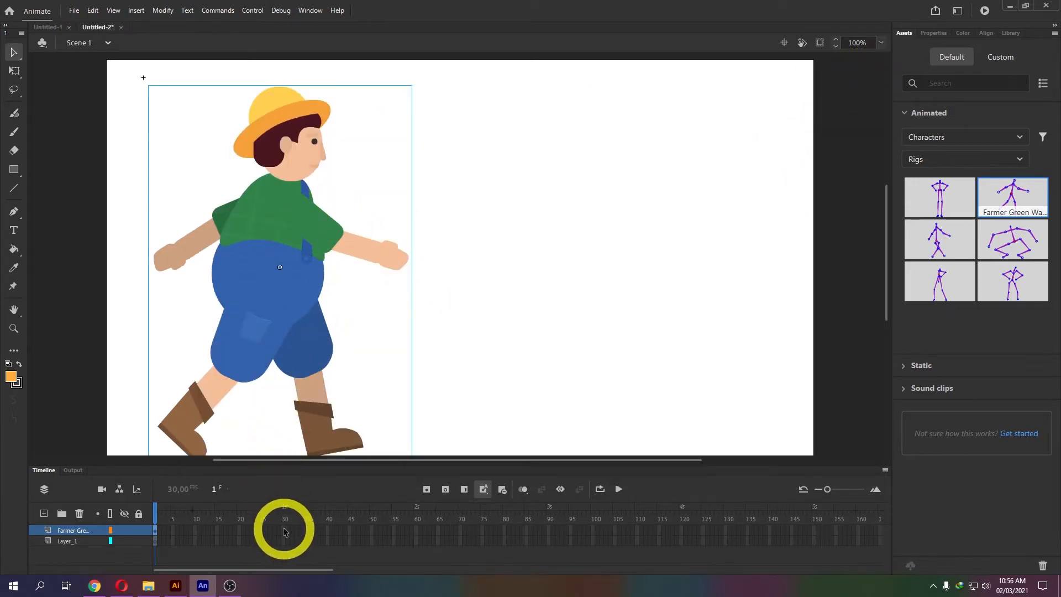
left_click_drag(279, 304, 740, 307)
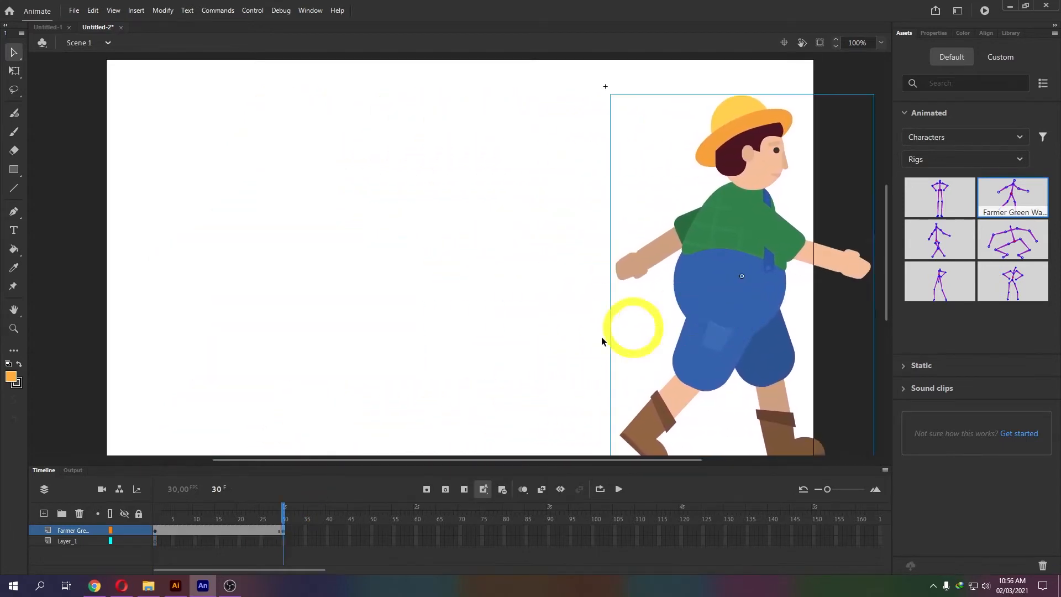
left_click(197, 528)
right_click(198, 528)
left_click(262, 217)
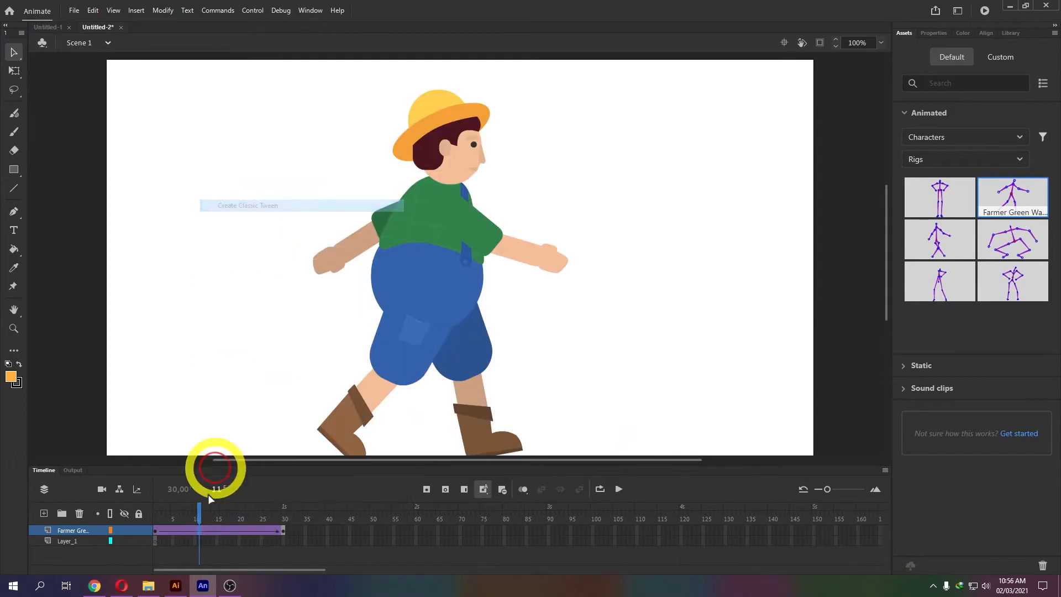
Play the tweened walk from frame 1, preview it in Test Movie, then hide the Farmer Green layer.
left_click(157, 517)
key("Return")
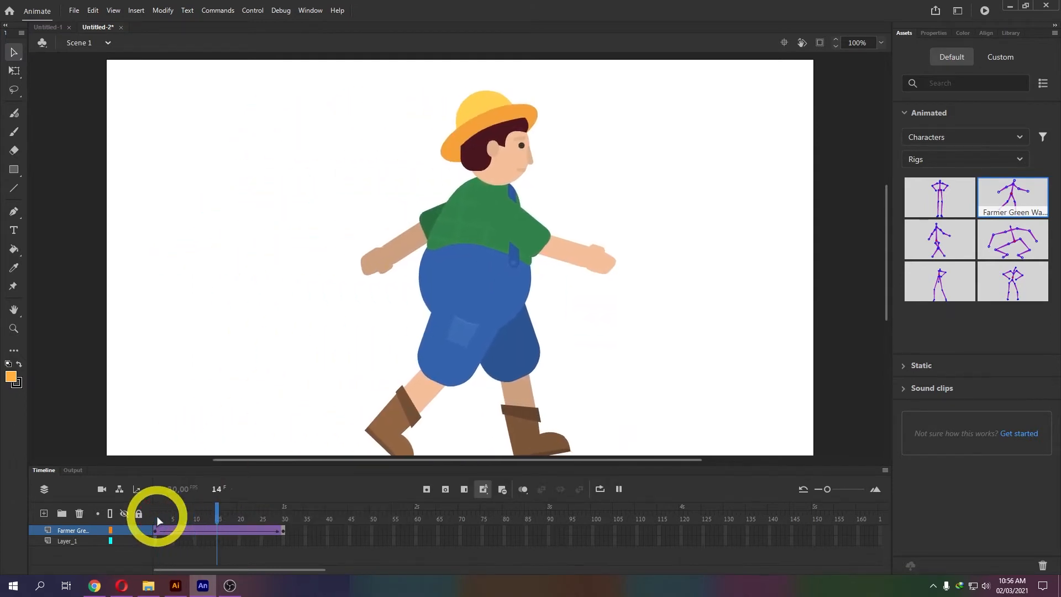
left_click(985, 13)
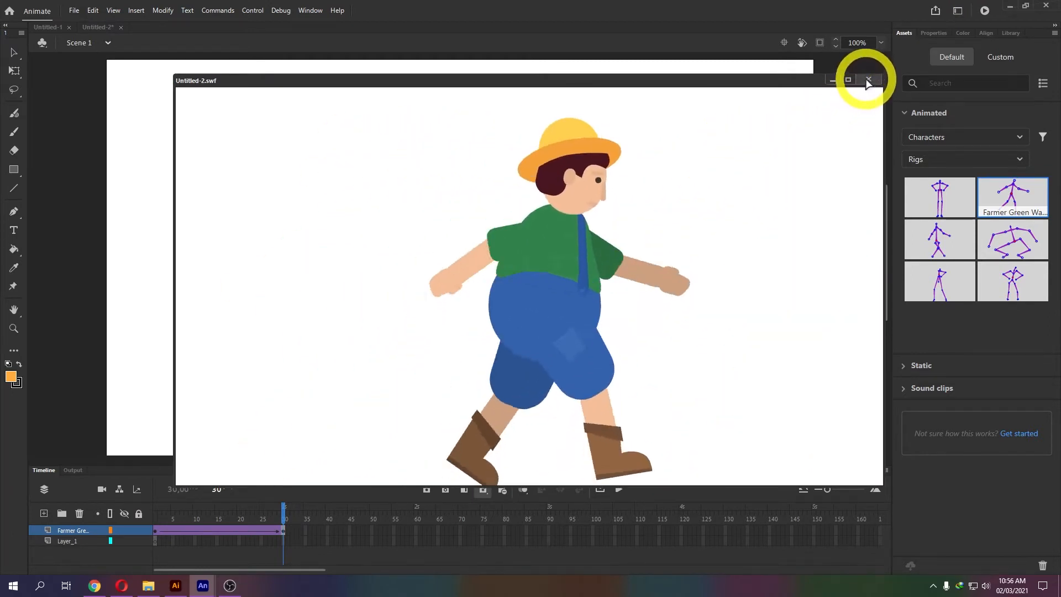
left_click(867, 80)
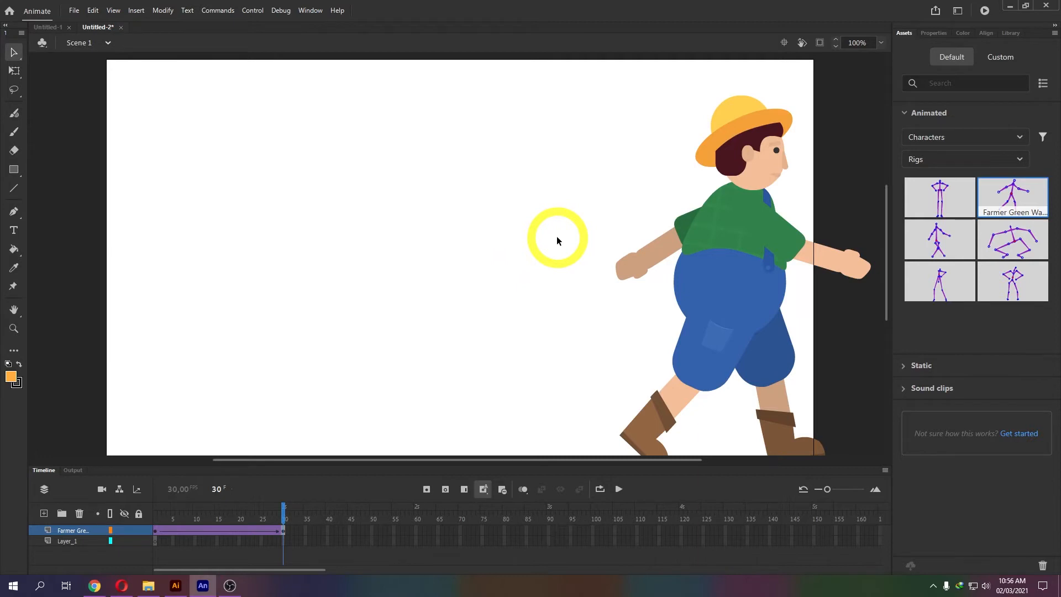
left_click(122, 529)
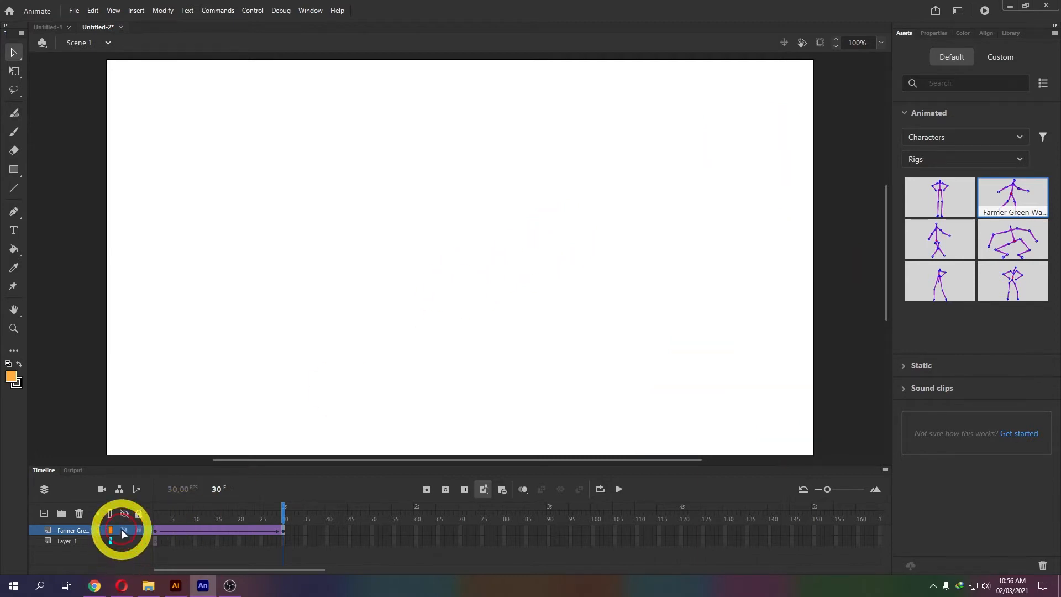
Drag FarmerOrange from the Static assets onto the stage and open it for editing.
left_click(906, 367)
left_click_drag(992, 337, 269, 262)
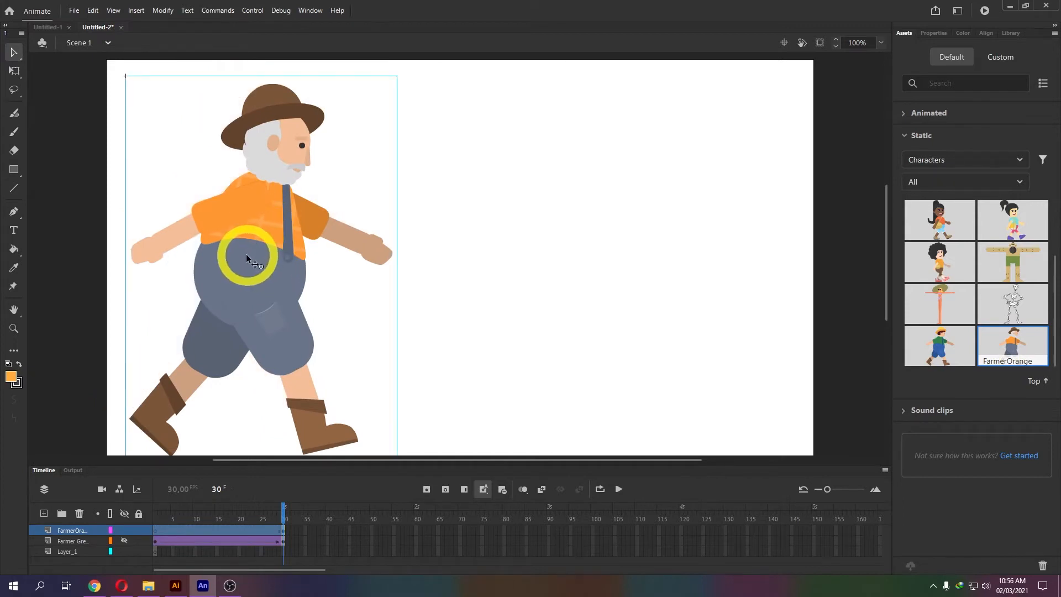
double_click(259, 250)
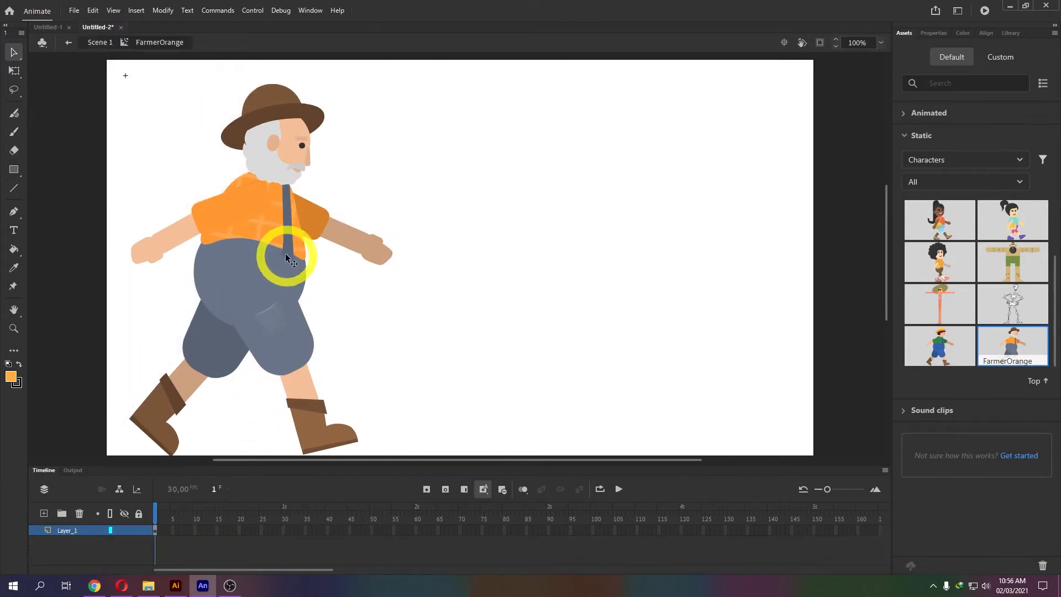
Inspect FarmerOrange's pants, shirt and front arm, then drag the Farmer Green Walk rig onto it.
left_click(280, 339)
left_click(268, 156)
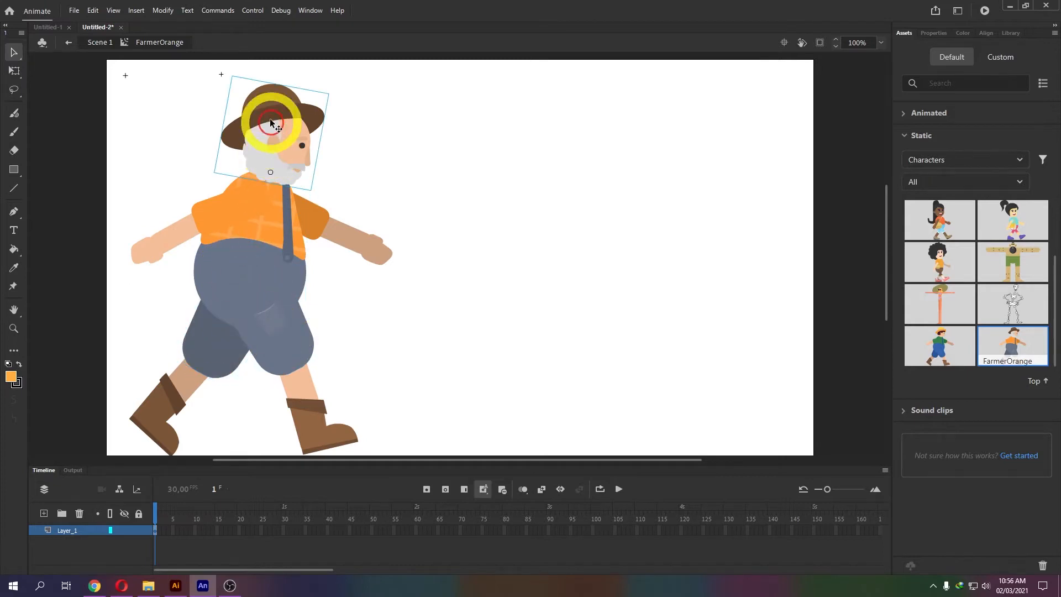
left_click(343, 236)
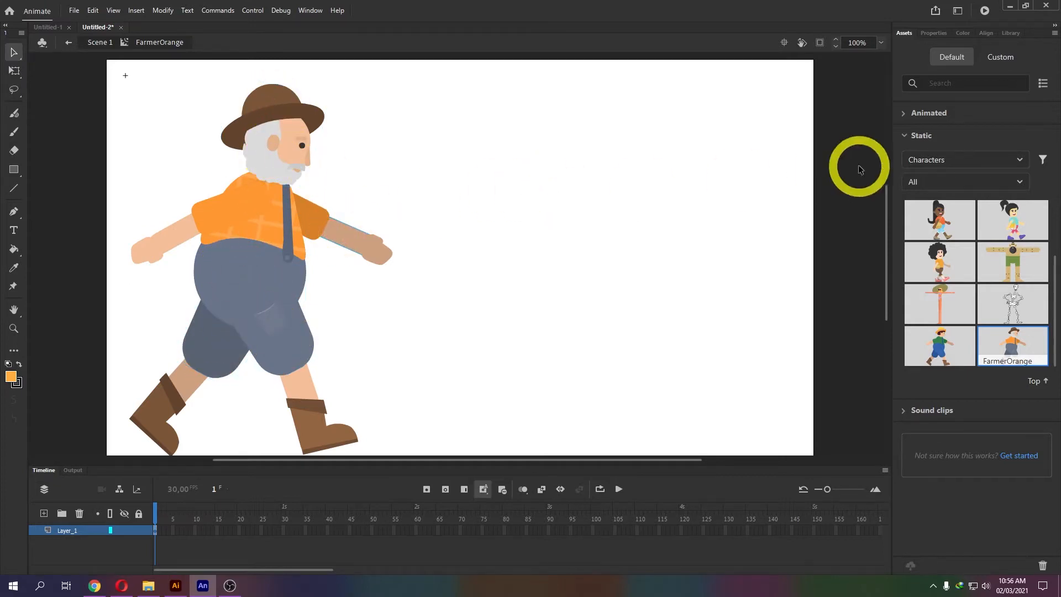
left_click(911, 113)
left_click_drag(997, 190, 264, 255)
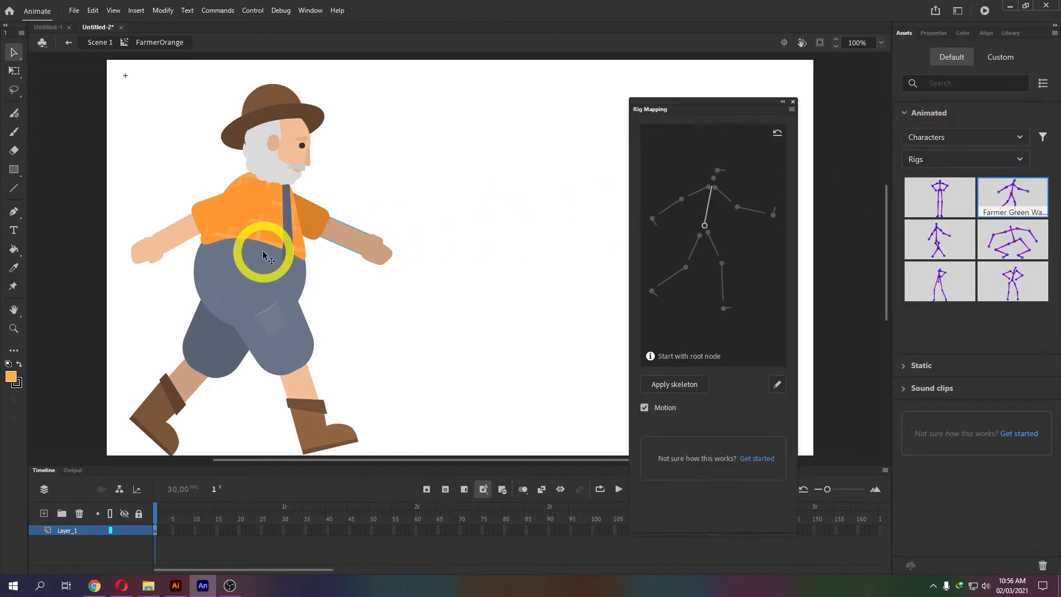
Map the Hip joint to the farmer's belly and both thigh bones to the matching thighs.
left_click_drag(682, 111, 700, 87)
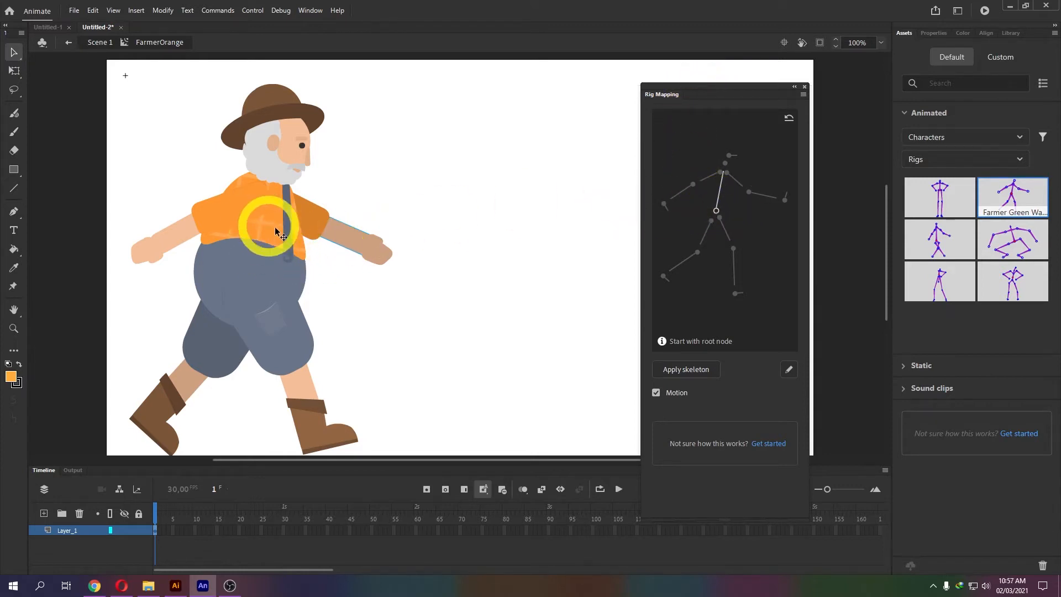
left_click(717, 212)
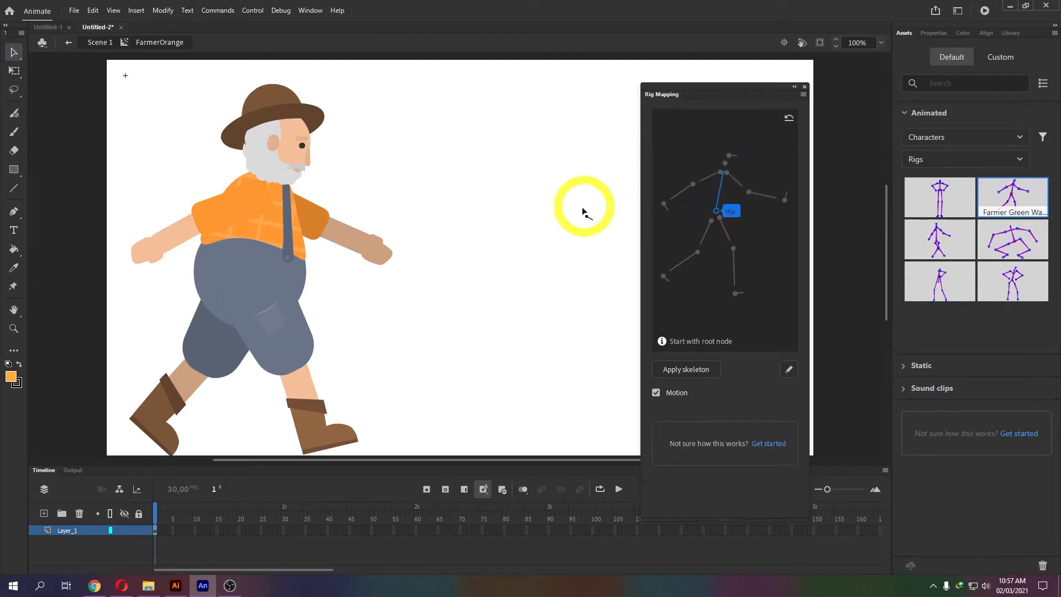
left_click(255, 254)
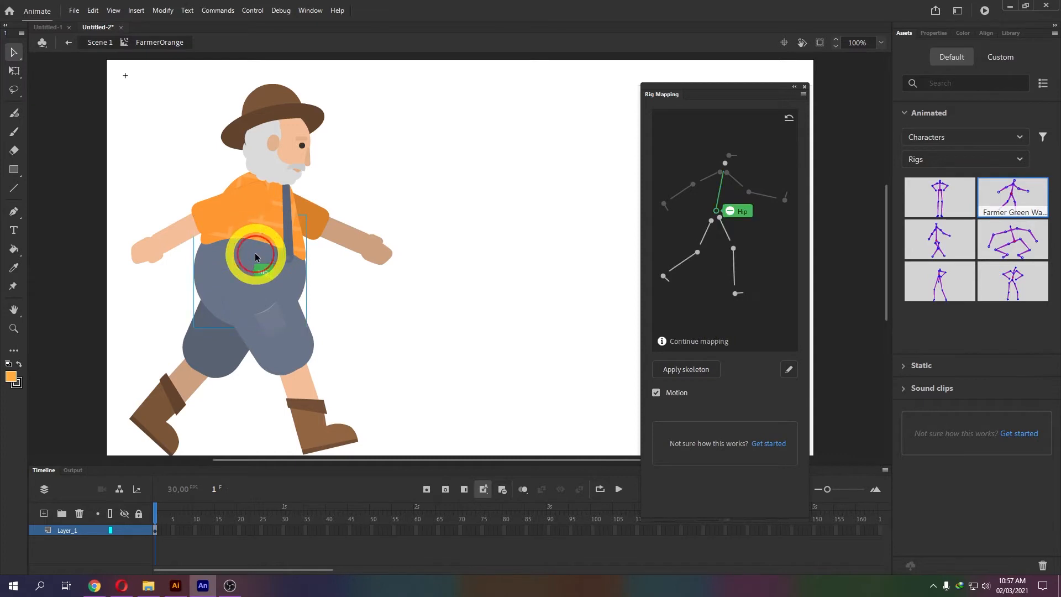
left_click(721, 221)
left_click(277, 314)
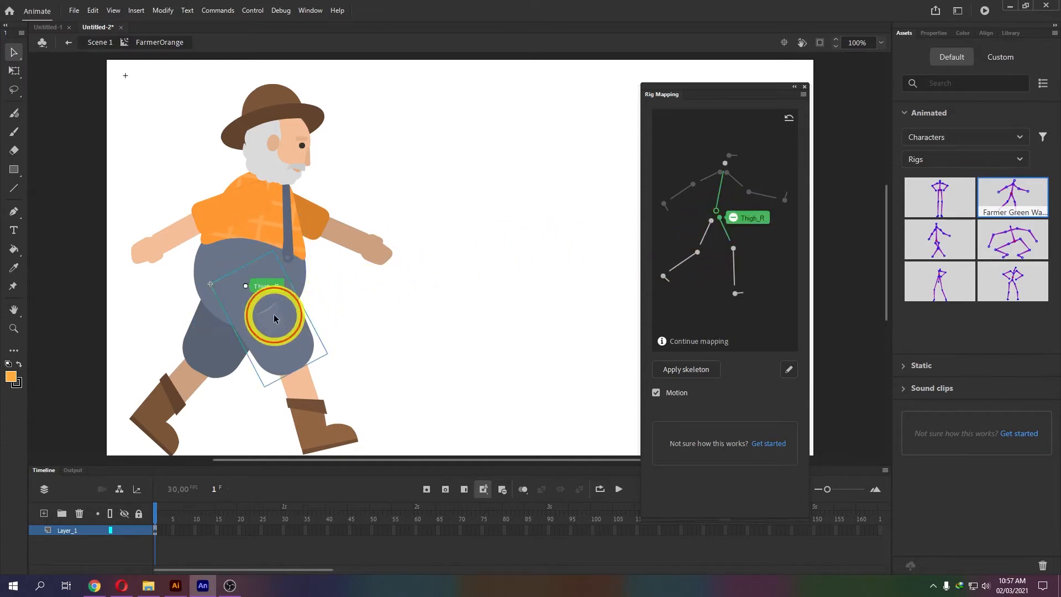
left_click(711, 226)
left_click(201, 331)
Map the right shin, left calf, Torso and right palm bones to the farmer's matching parts.
left_click(731, 263)
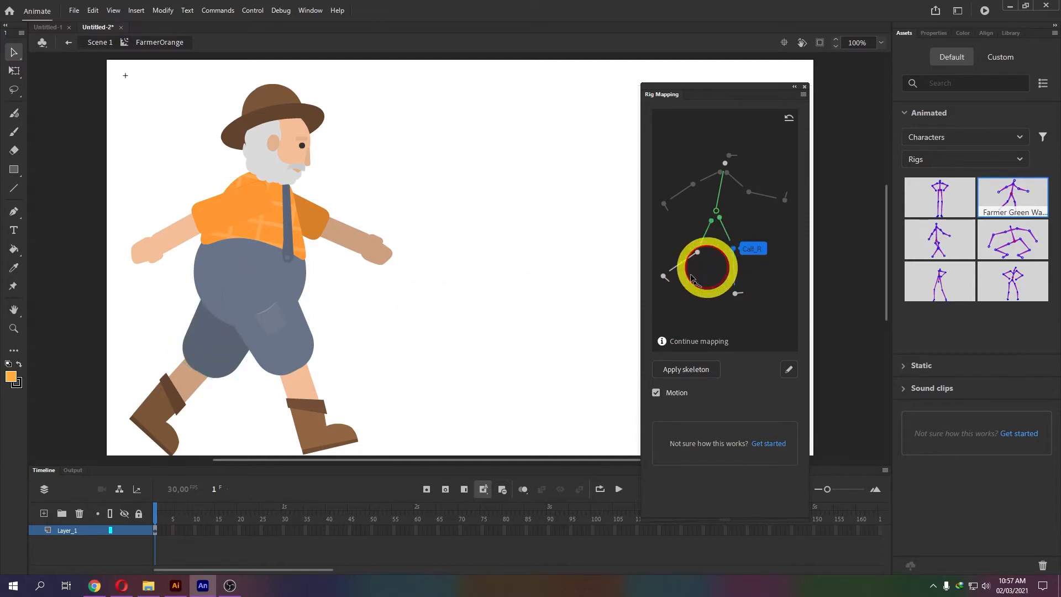
left_click(286, 380)
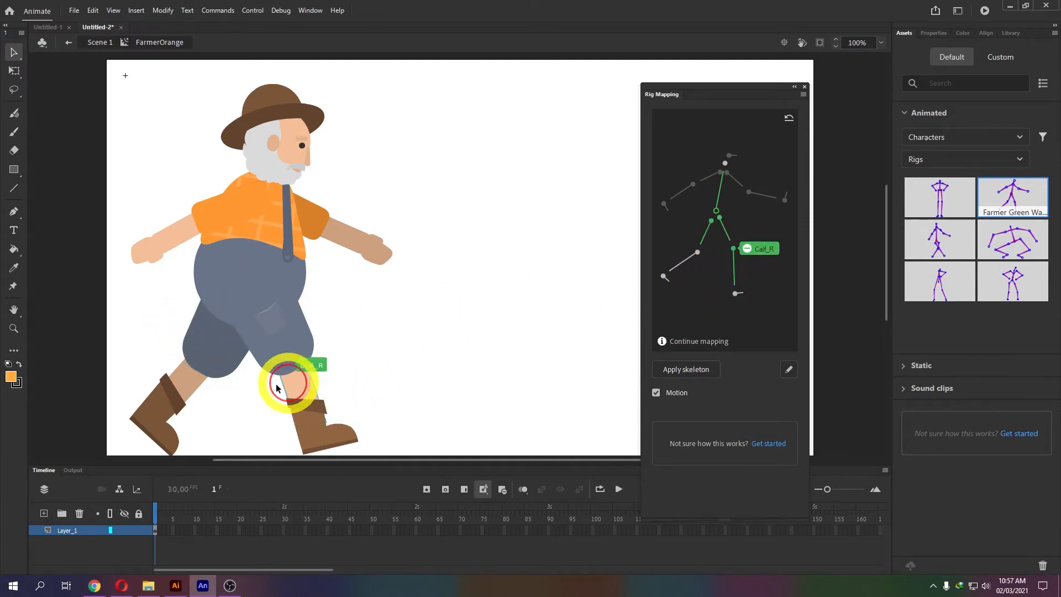
left_click(685, 266)
left_click(191, 386)
left_click(725, 164)
left_click(308, 185)
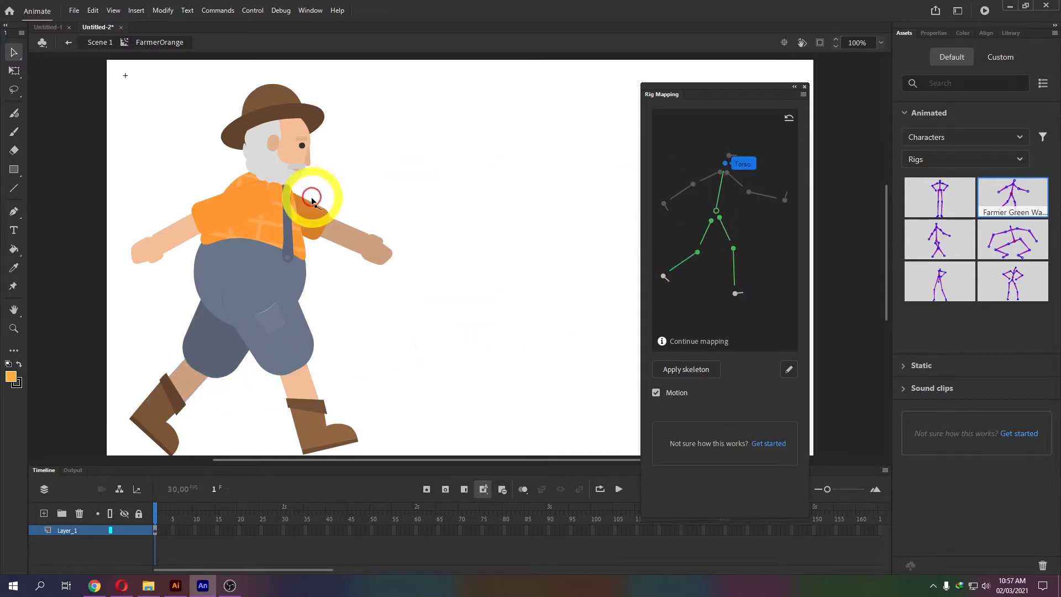
left_click(664, 204)
left_click(161, 265)
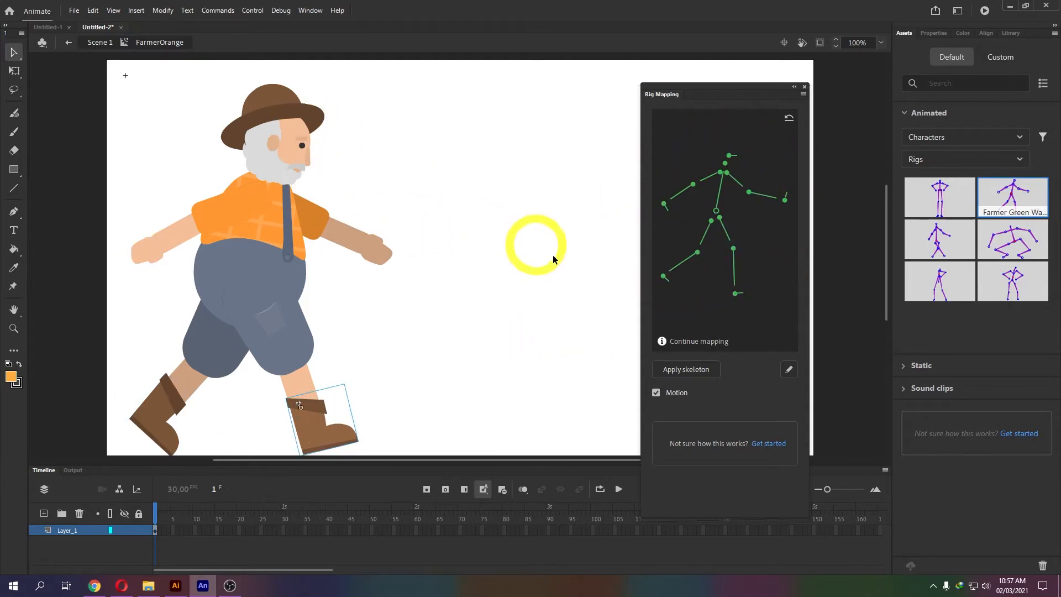
Apply the mapped walk skeleton to the farmer and play the walk animation.
left_click(677, 369)
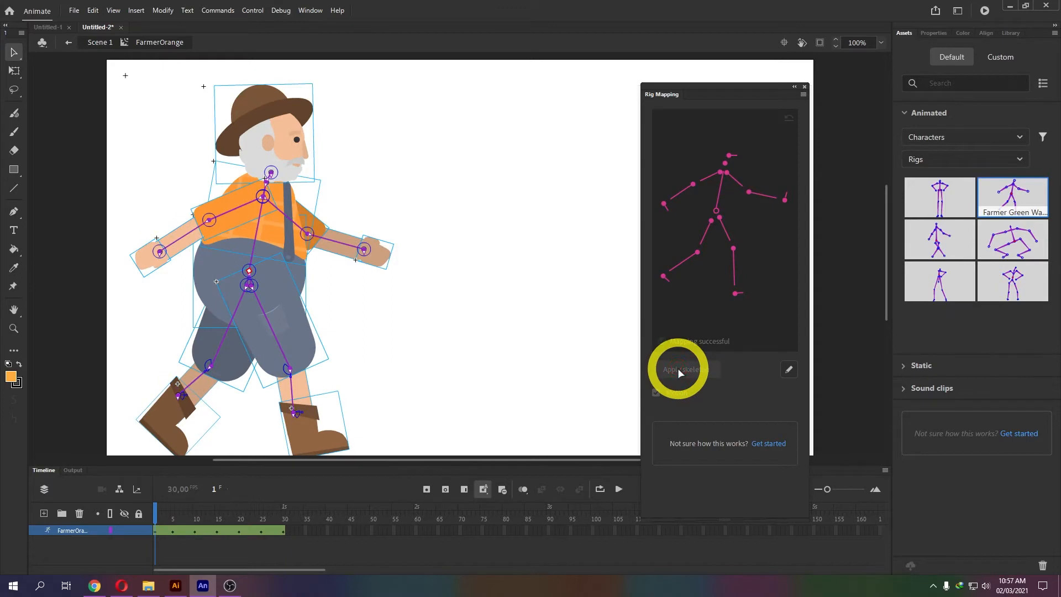
left_click(804, 87)
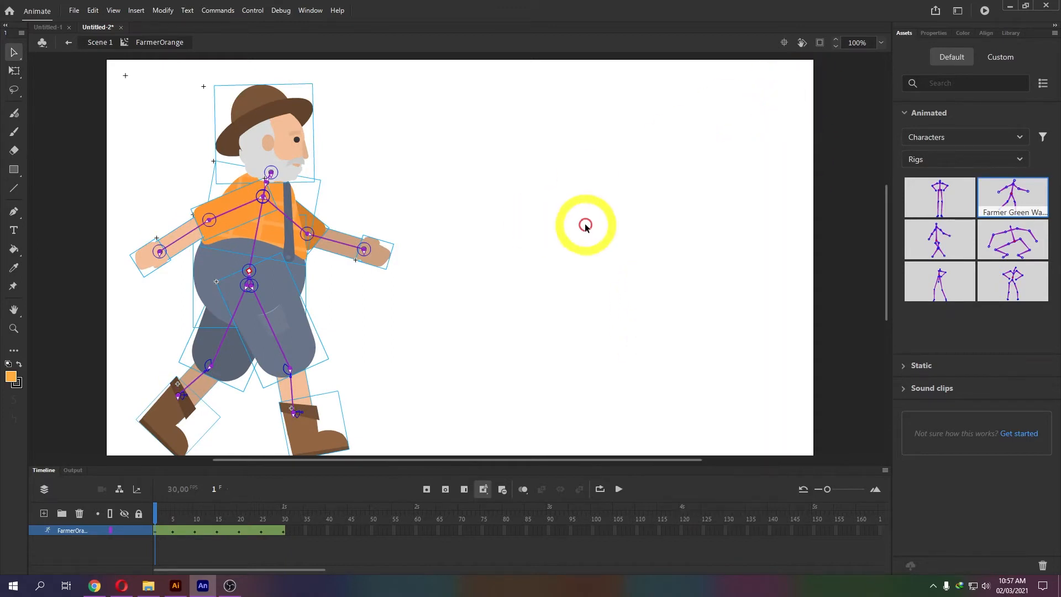
key("Return")
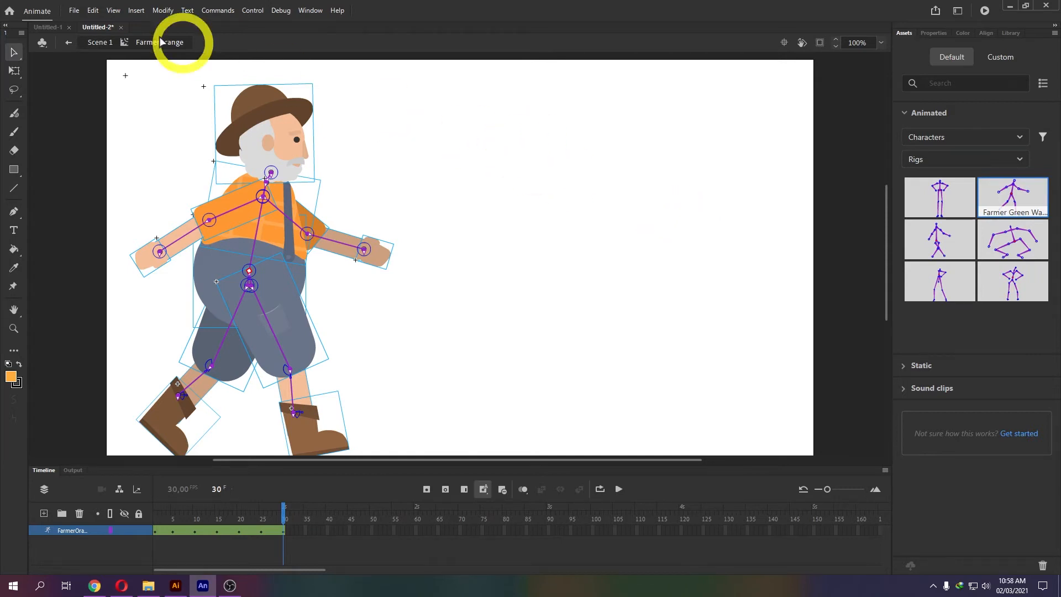
Return to Scene 1, hide the FarmerOrange layer, and switch to the Freepik results in Opera.
left_click(104, 42)
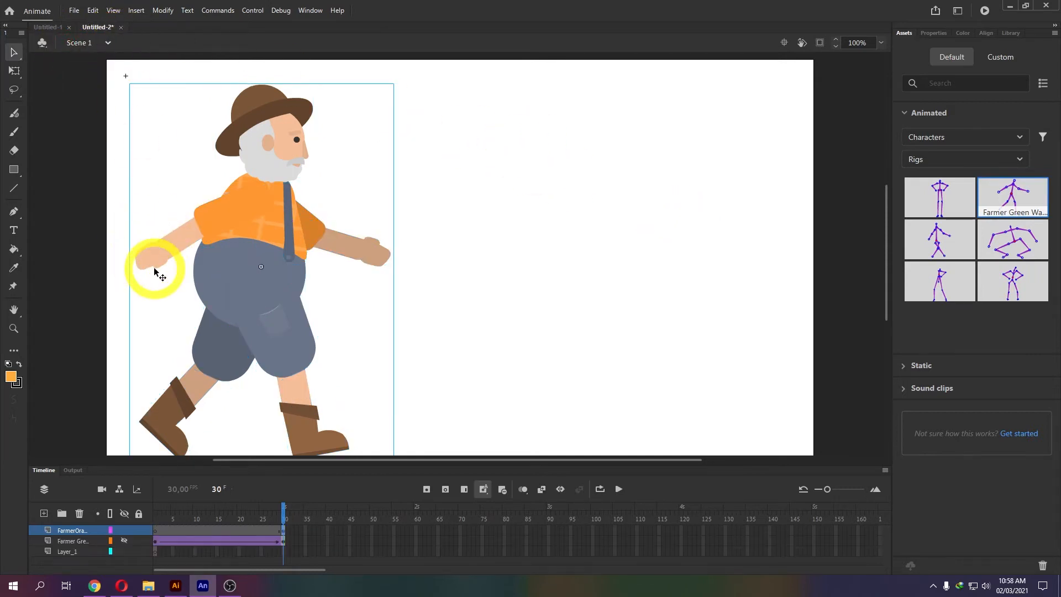
left_click(124, 529)
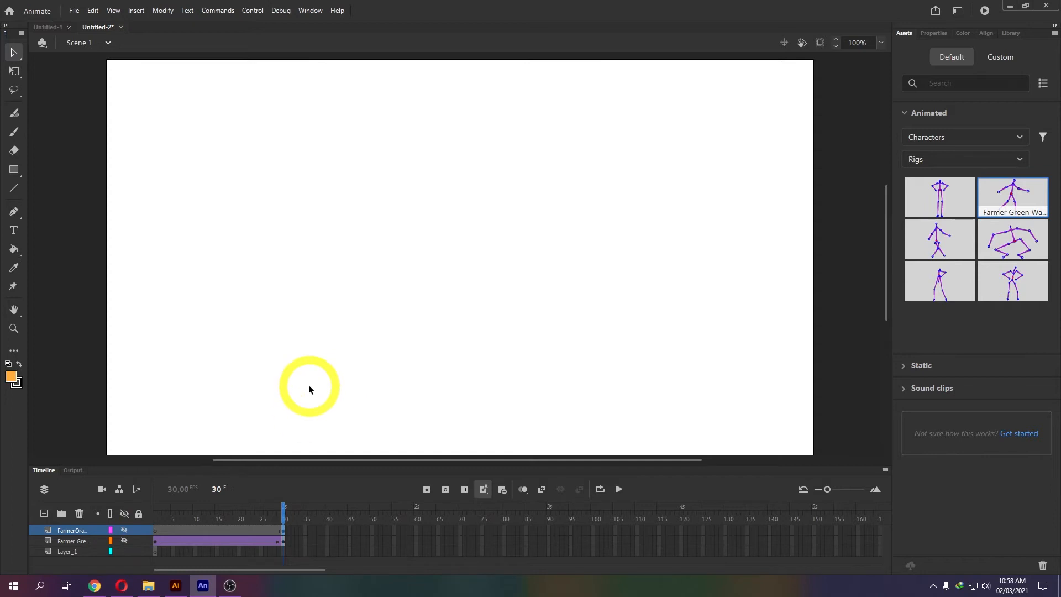
left_click(121, 585)
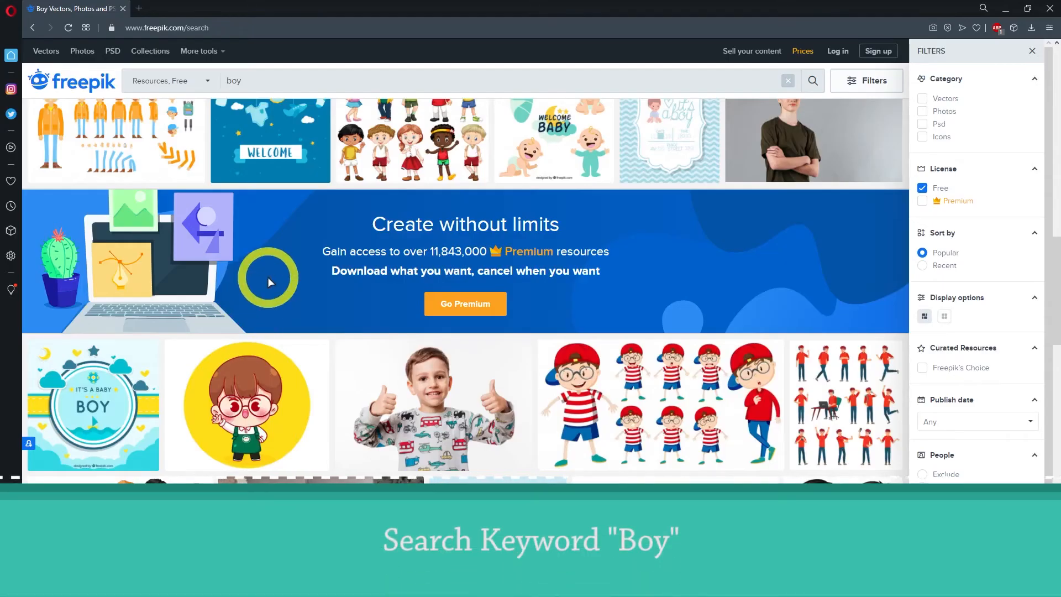
Scroll through Freepik's free 'boy' search results.
scroll(269, 242, "up", 4)
scroll(268, 237, "down", 4)
scroll(267, 237, "up", 4)
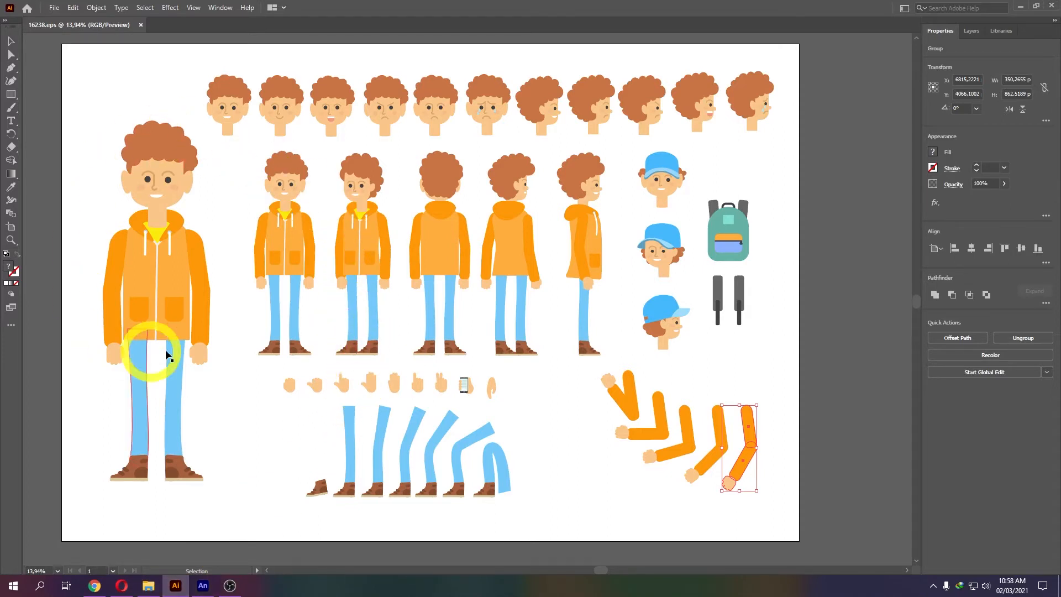
Select the rightmost bent orange arm together with its hand and copy it.
left_click(753, 430)
left_click_drag(744, 414, 725, 482)
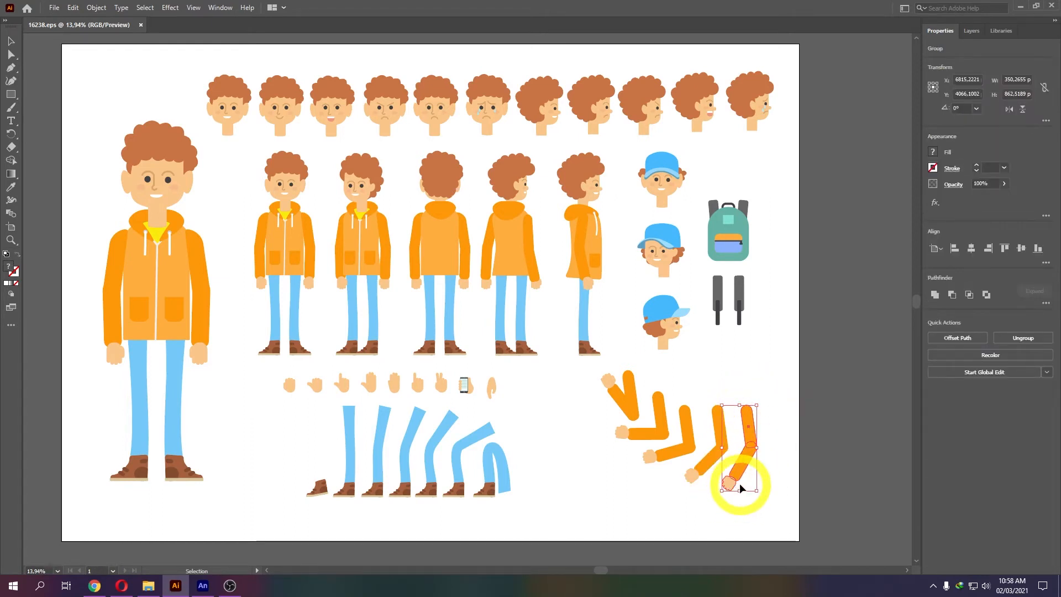
key("ctrl+c")
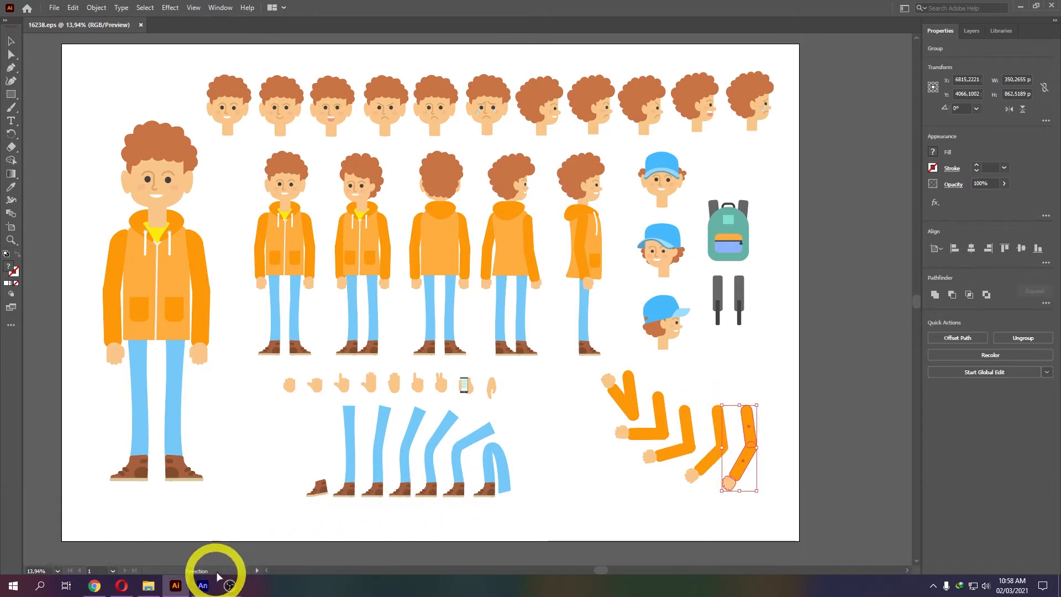
Paste the orange arm onto Layer_1 using the AI file importer preferences.
left_click(202, 585)
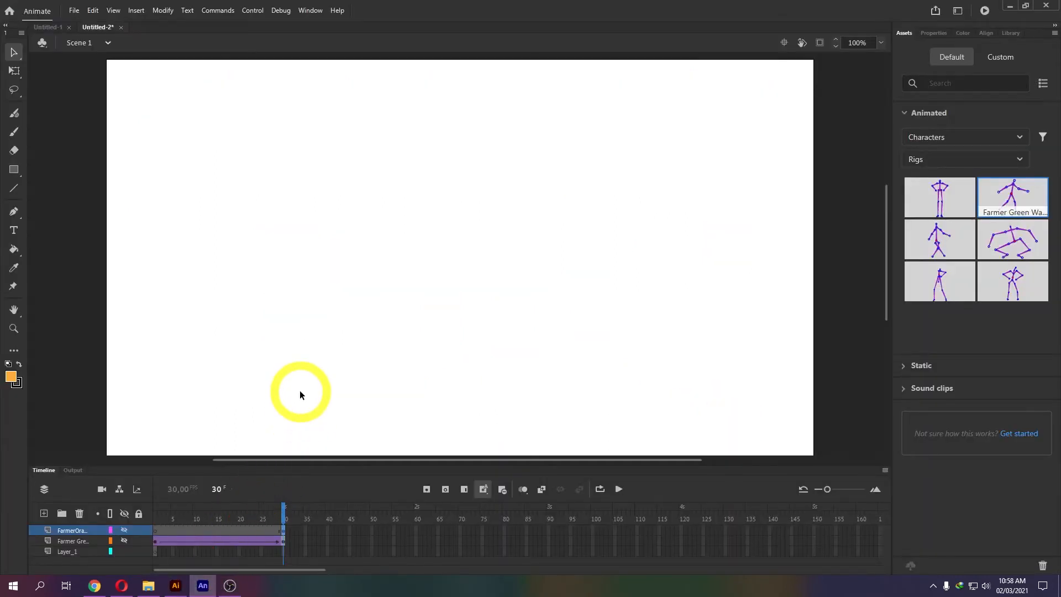
key("ctrl+v")
left_click(69, 552)
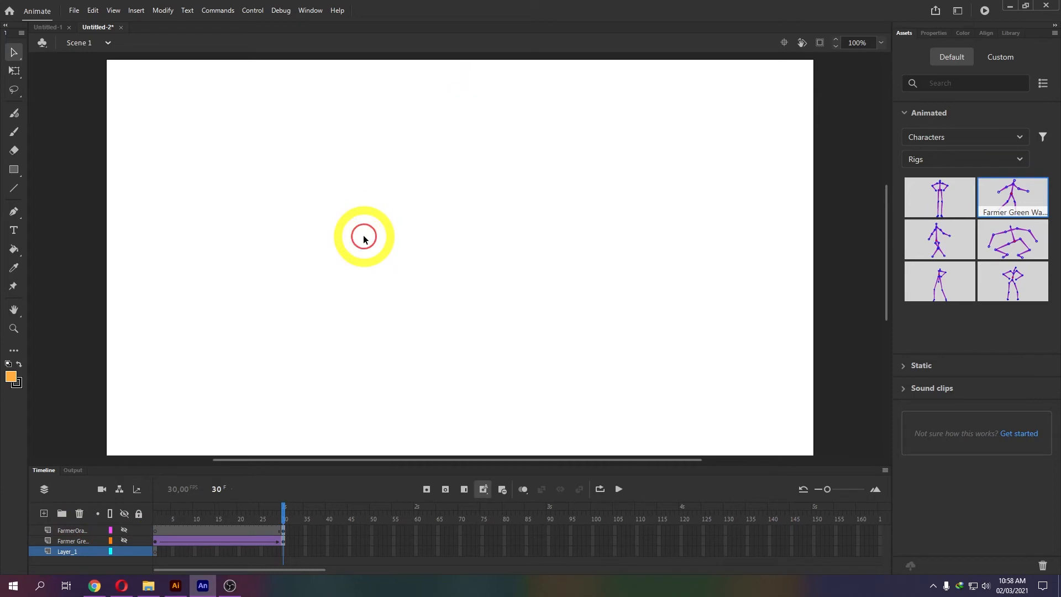
key("ctrl+v")
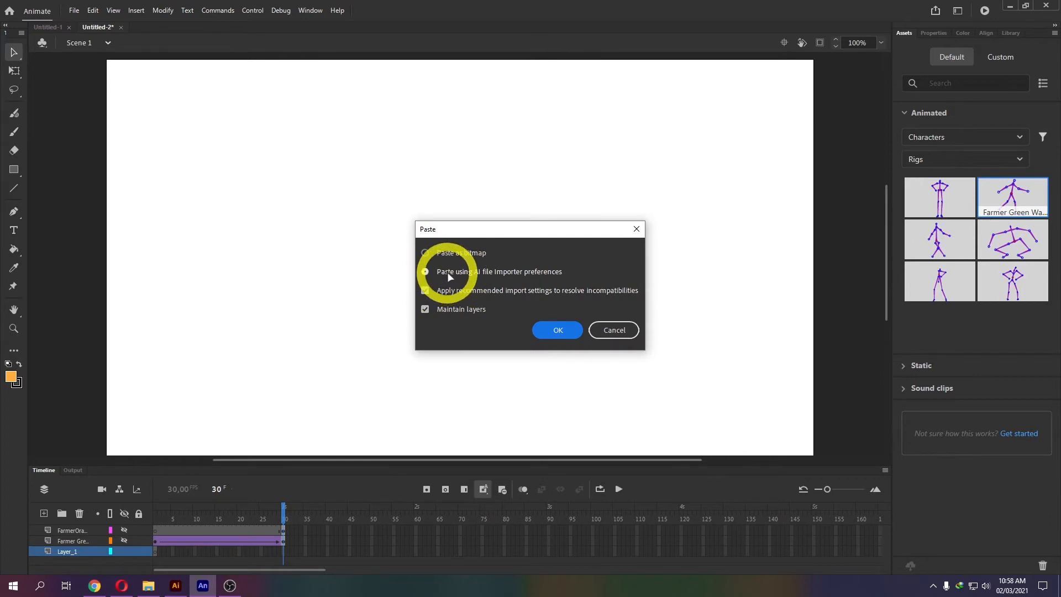
left_click(554, 329)
left_click(14, 71)
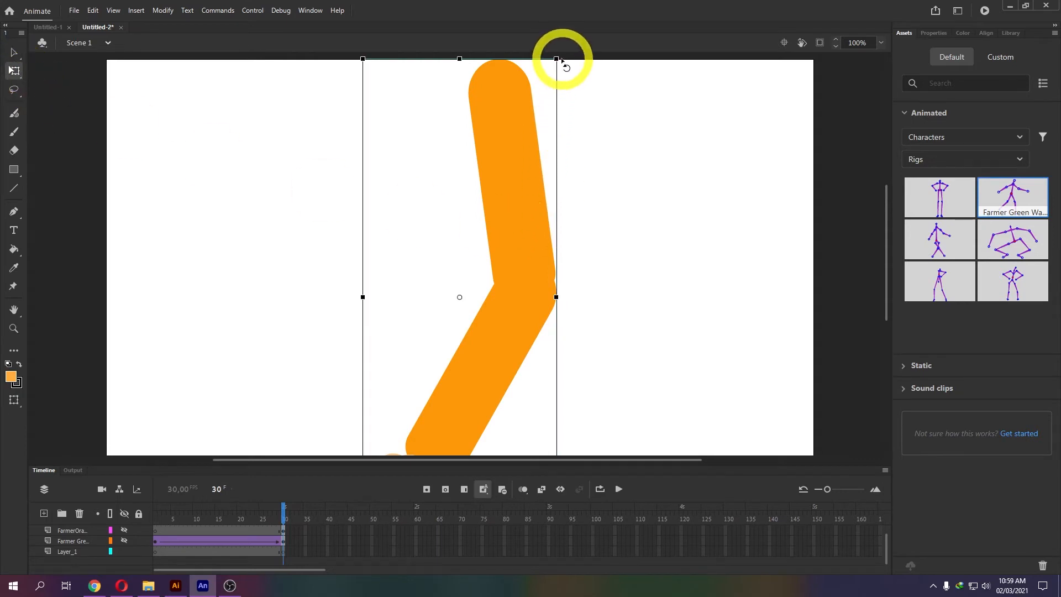
Scale the arm proportionally to 136.4 × 335.8 and move it up near the stage centre.
left_click_drag(554, 57, 497, 175)
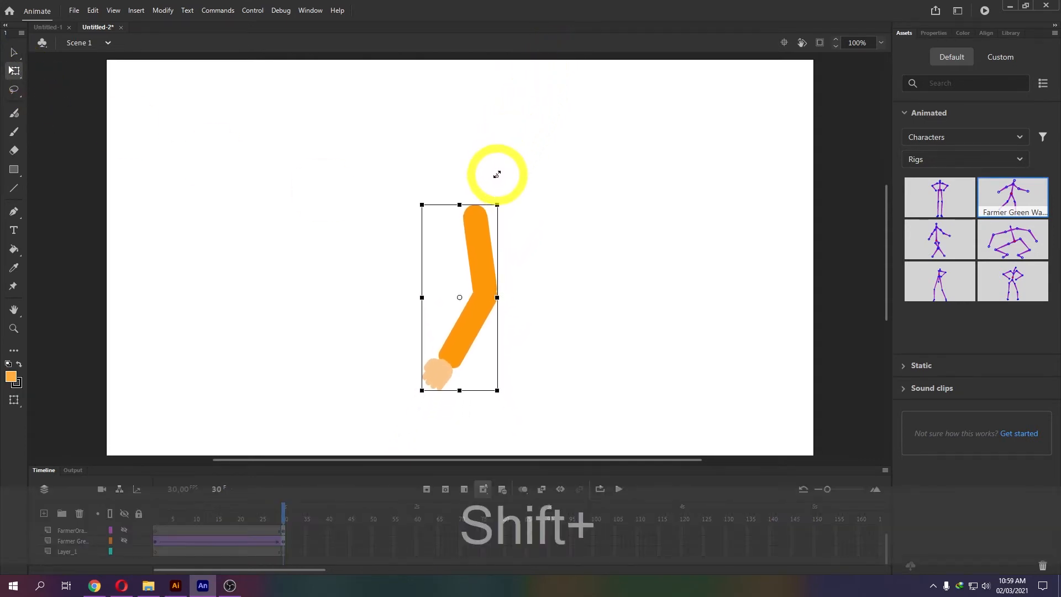
left_click_drag(485, 237, 473, 173)
left_click(14, 53)
left_click(502, 198)
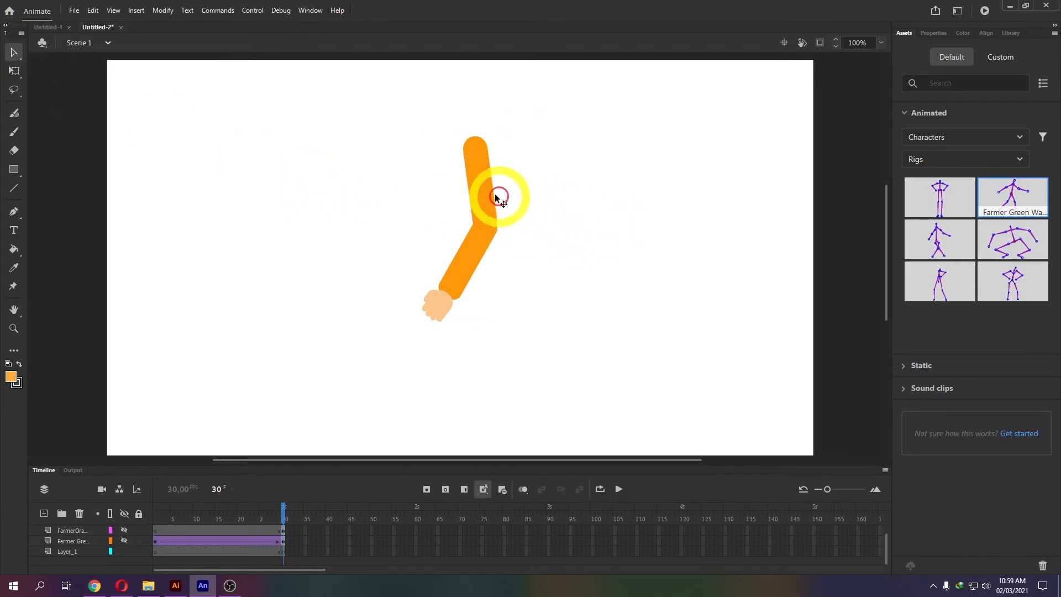
left_click(484, 198)
left_click(935, 33)
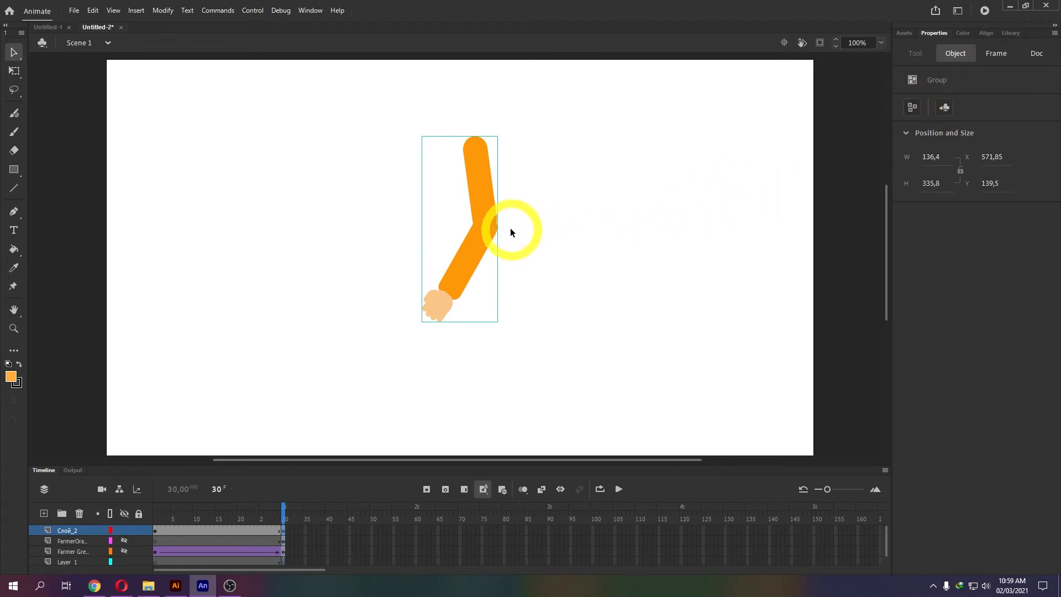
Break the arm group apart twice, down to plain shapes.
double_click(487, 219)
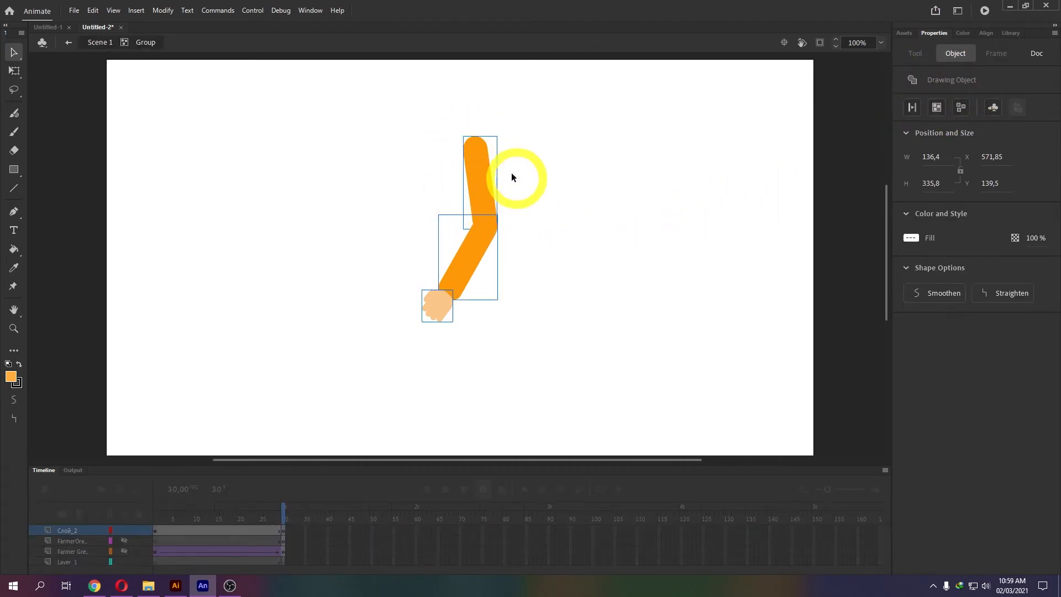
left_click(69, 42)
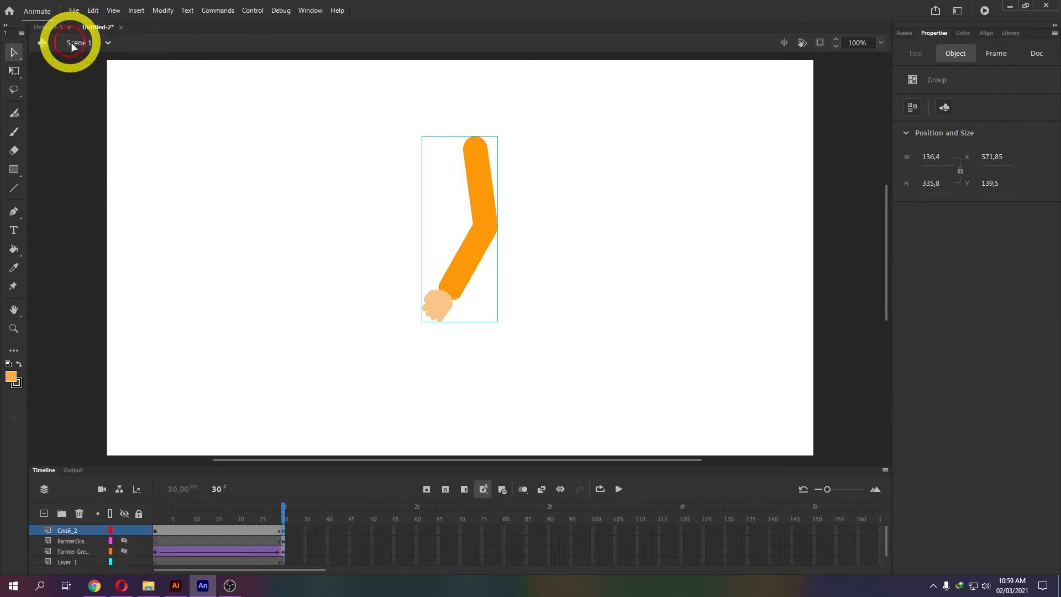
right_click(483, 201)
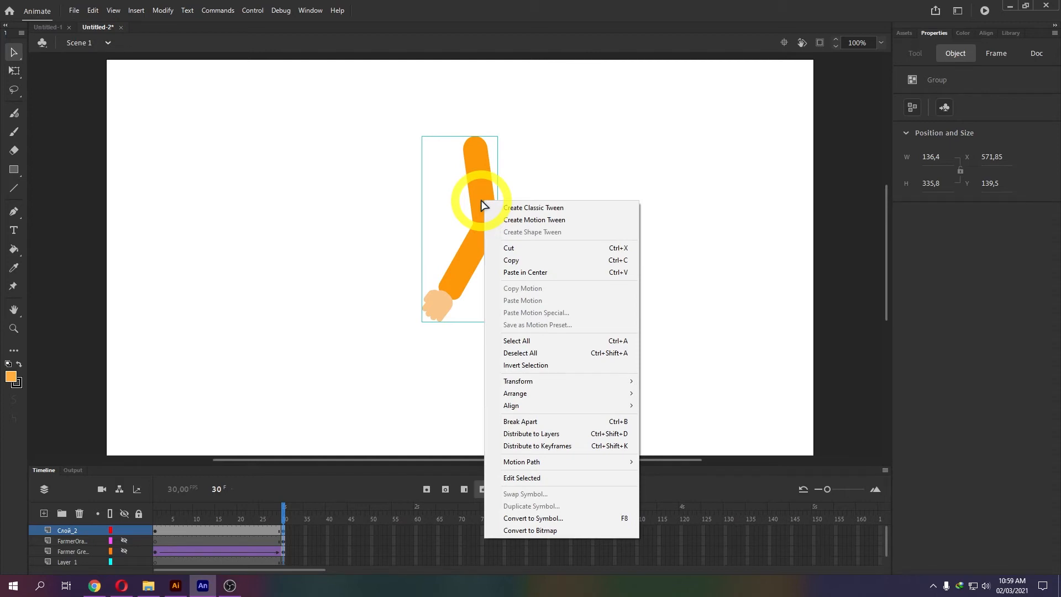
left_click(540, 424)
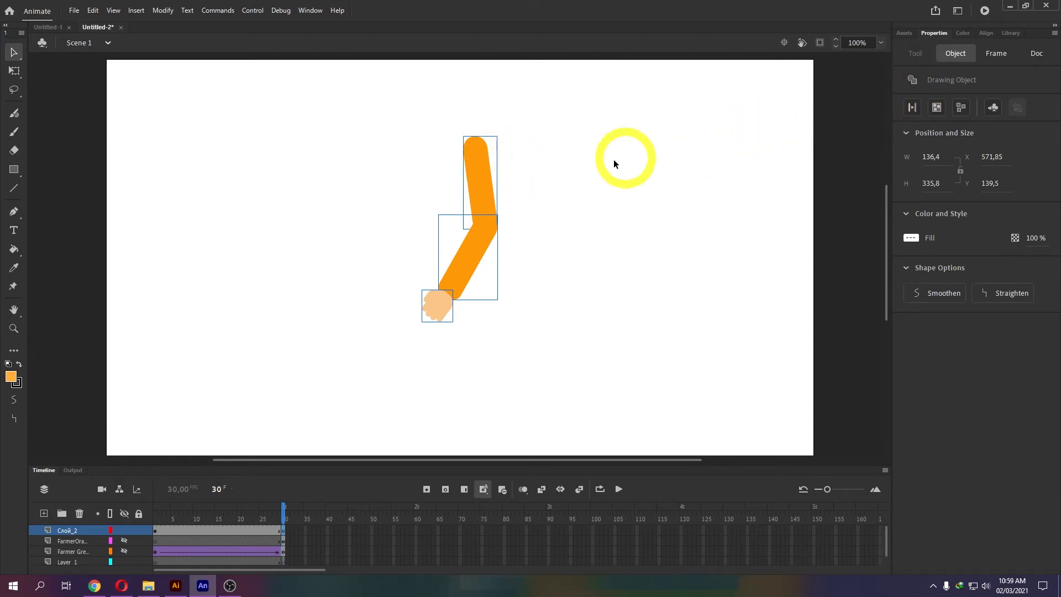
right_click(478, 176)
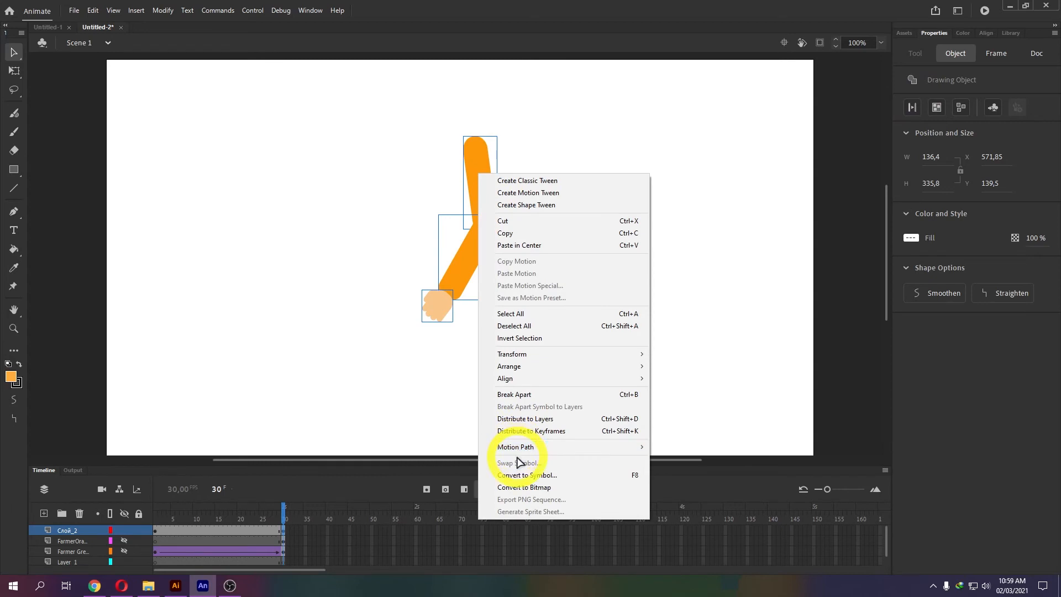
left_click(515, 394)
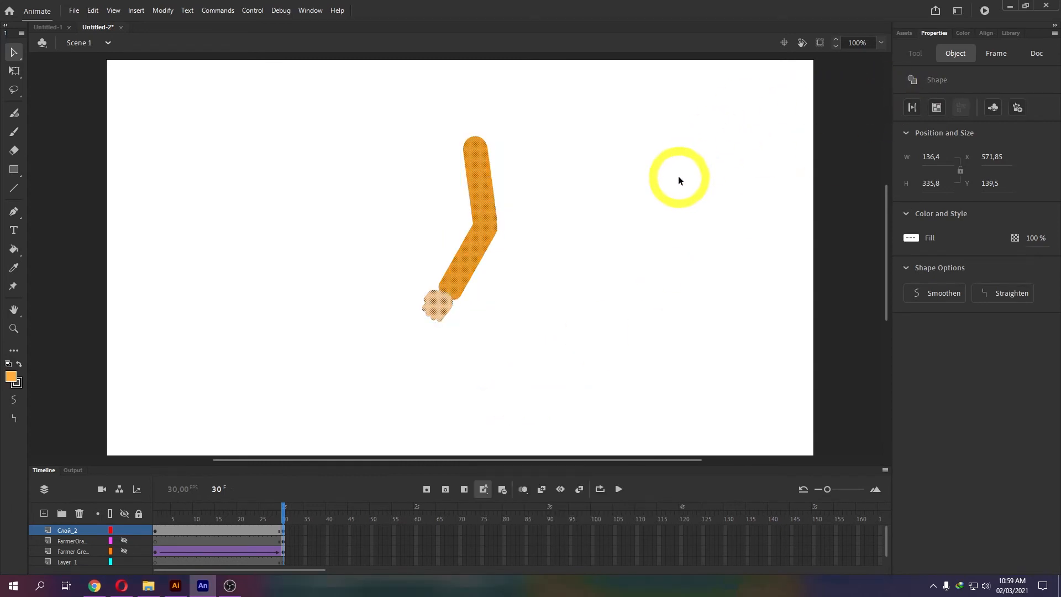
Marquee-select the entire arm and hand shape and bring up its context menu.
left_click(626, 209)
left_click_drag(378, 120, 548, 358)
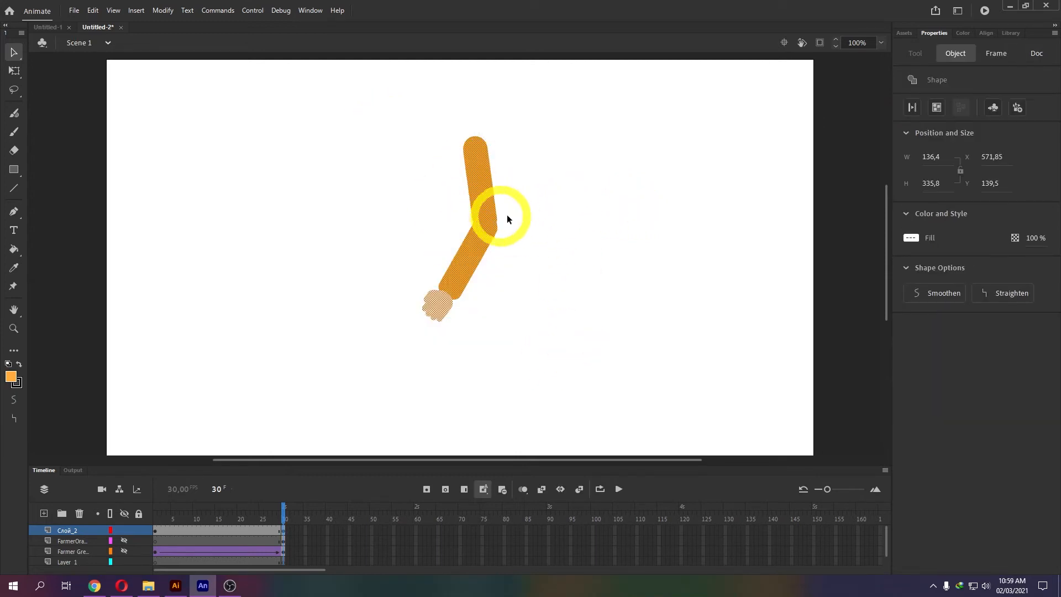
right_click(487, 218)
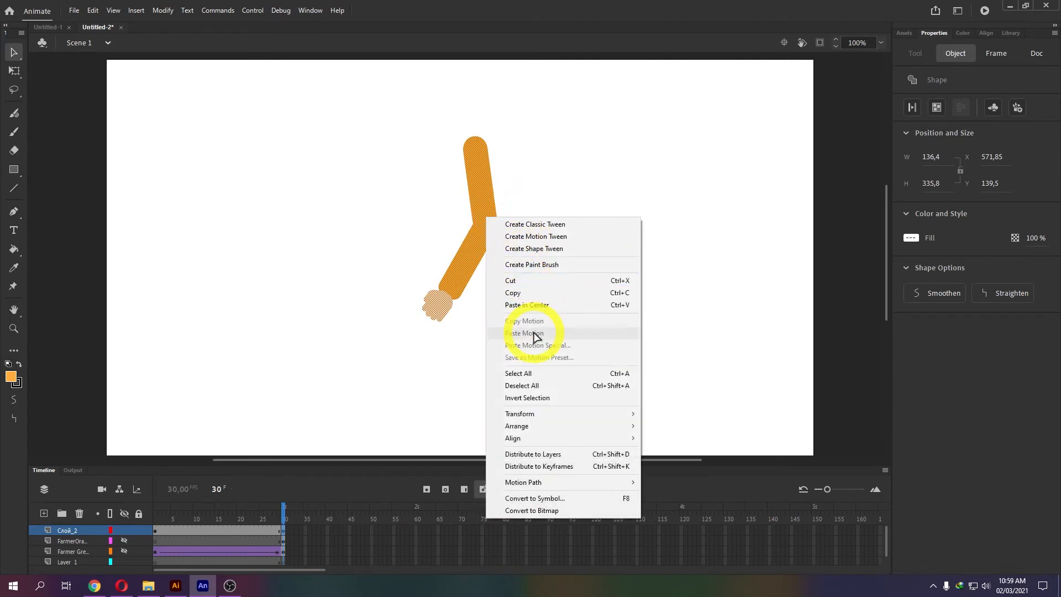
left_click(391, 105)
left_click_drag(390, 104, 585, 342)
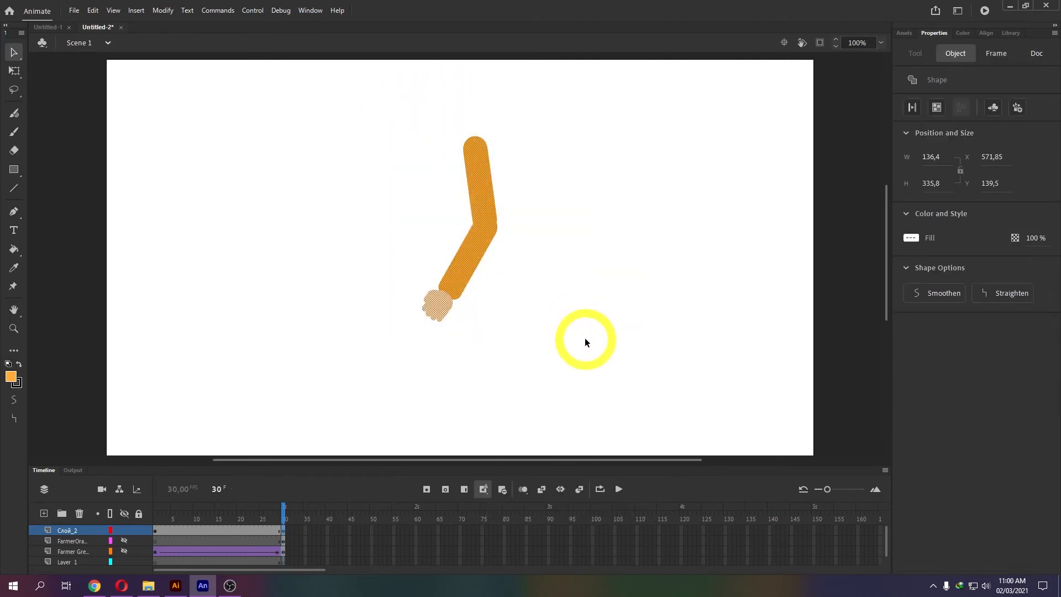
right_click(483, 233)
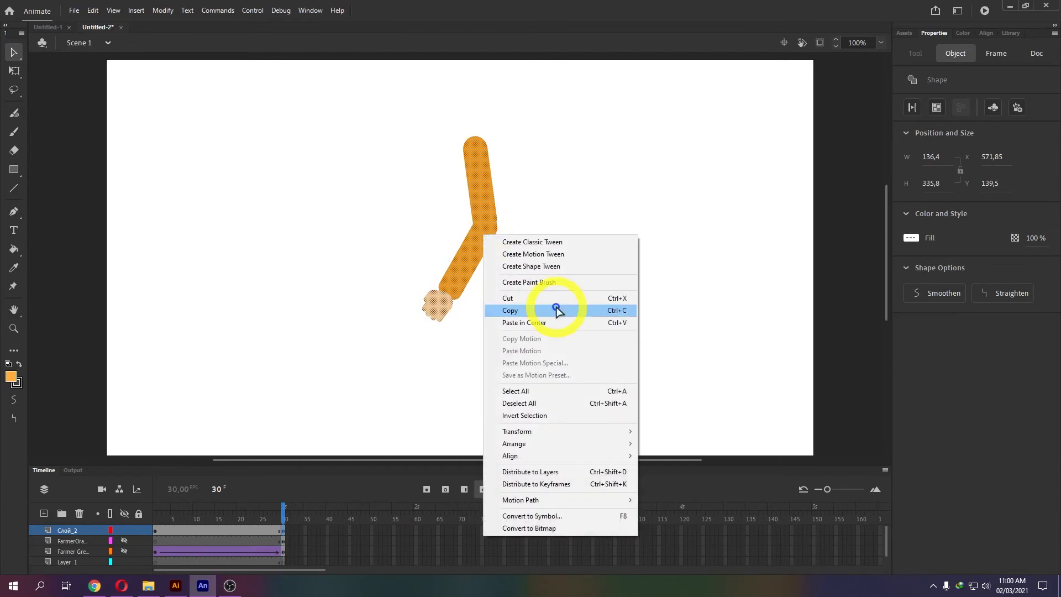
Convert the arm shape into a Movie Clip symbol named MC_Tangan.
left_click(556, 516)
left_click_drag(519, 87, 704, 190)
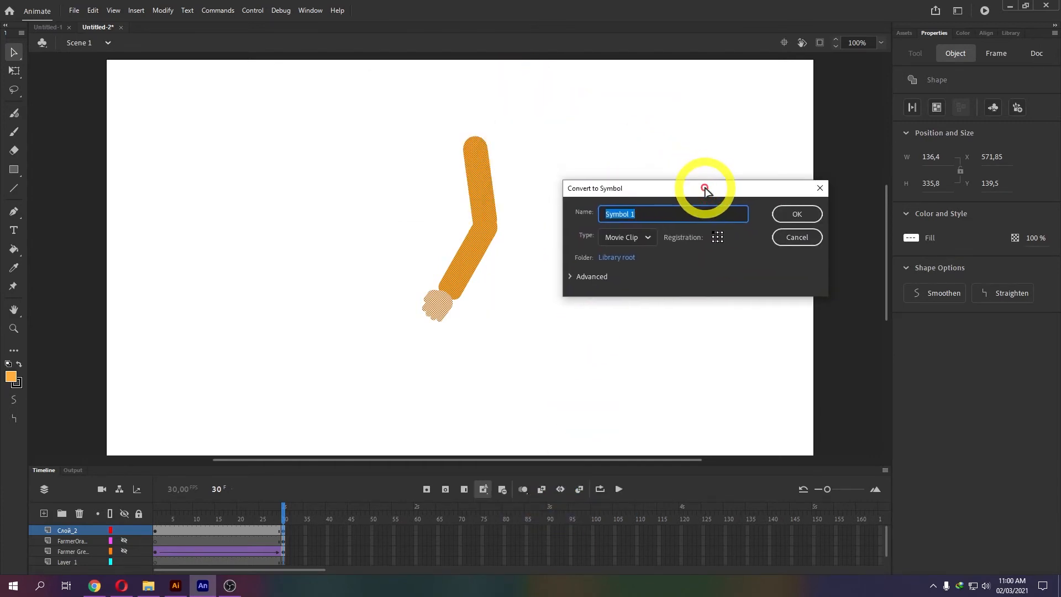
left_click(641, 237)
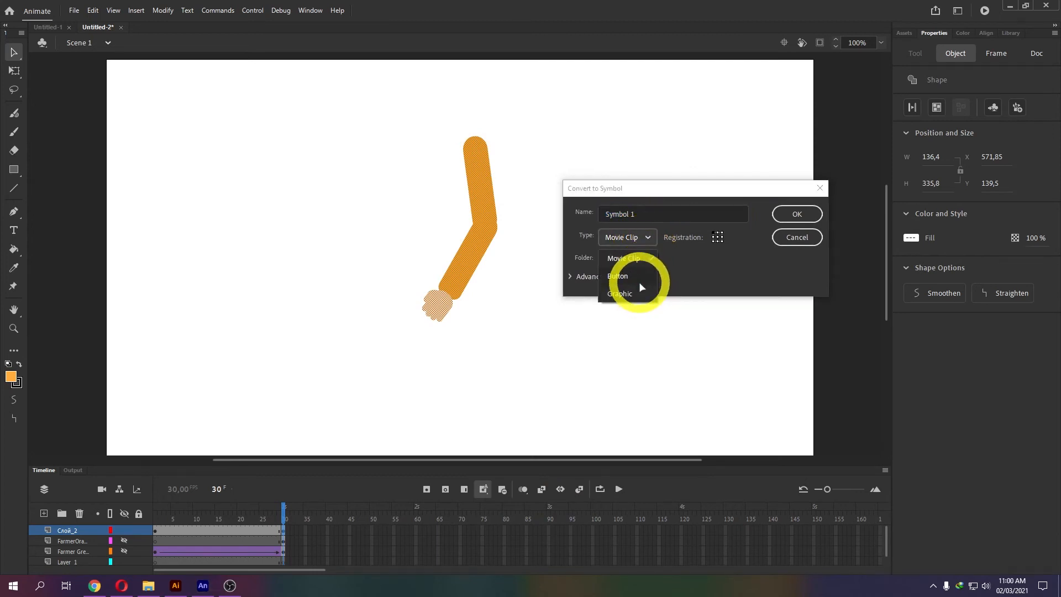
left_click(646, 230)
left_click_drag(654, 215, 581, 221)
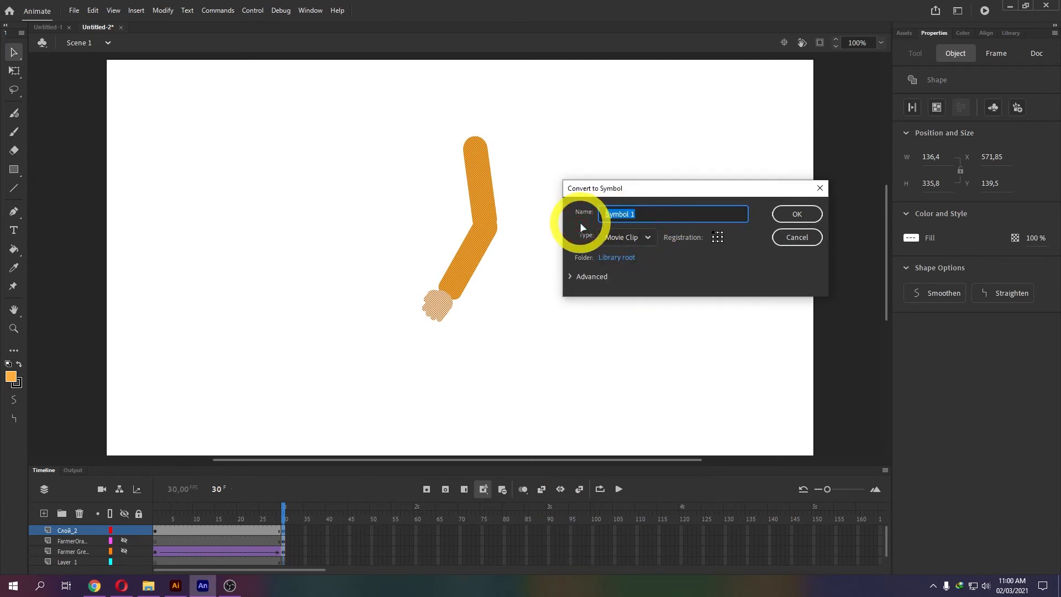
type("MC")
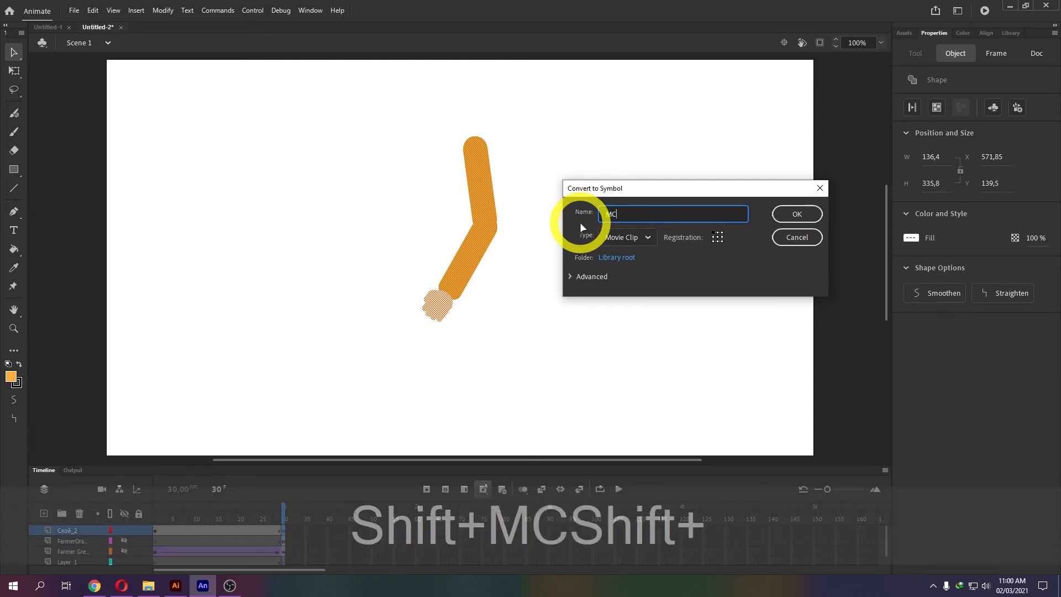
type("_Tanan")
key("BackSpace")
key("BackSpace")
type("gan")
key("Return")
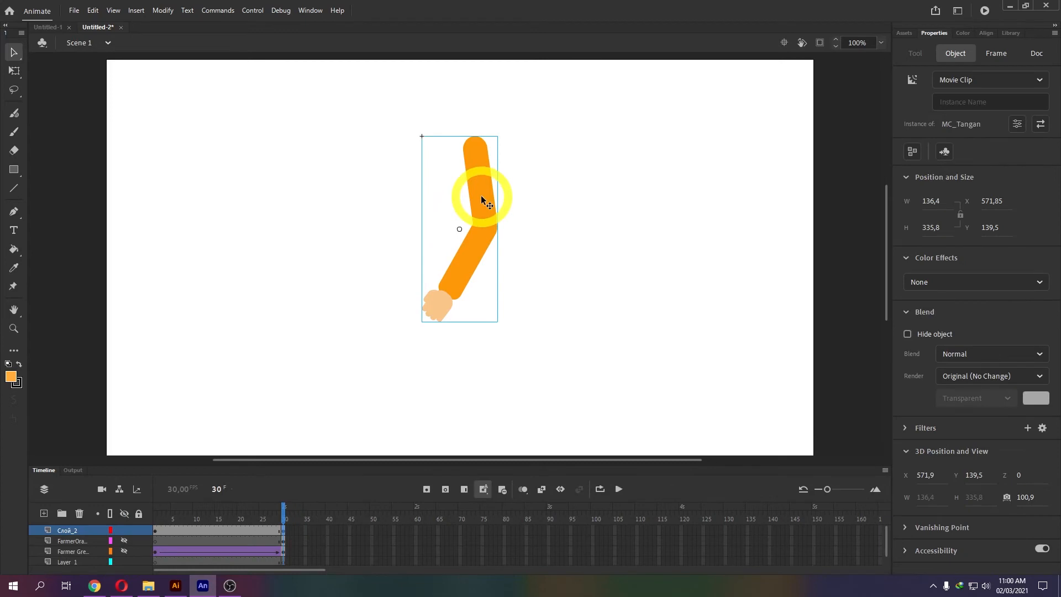
Open MC_Tangan and try selecting the upper arm, lower arm and hand separately.
left_click(480, 197)
double_click(480, 198)
left_click(538, 180)
left_click(490, 199)
left_click(466, 254)
left_click(413, 308)
left_click(429, 310)
left_click(475, 242)
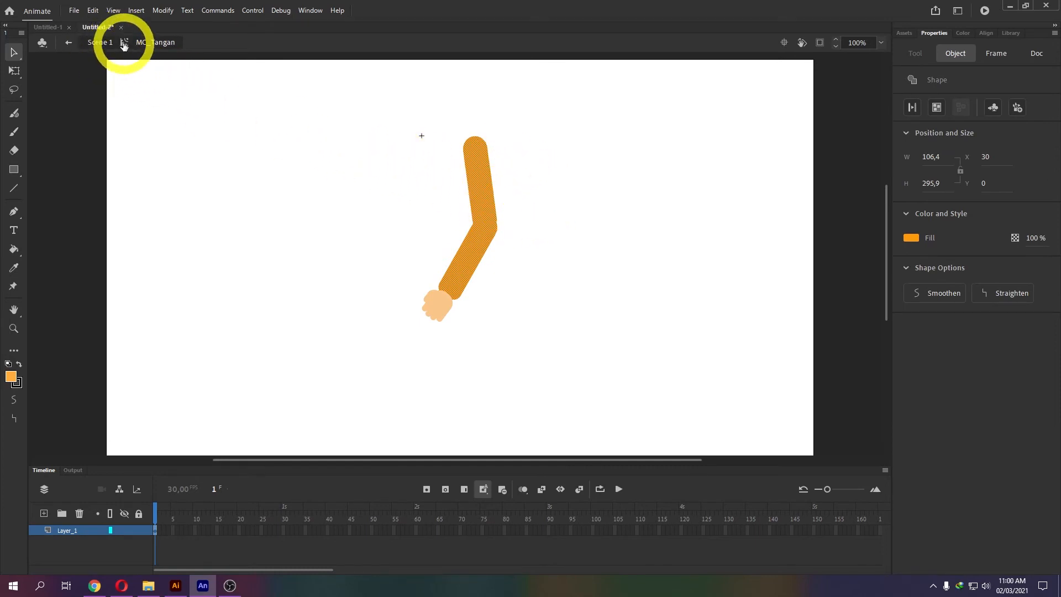
Back in Scene 1, undo the conversion and select all the separate arm pieces.
left_click(66, 41)
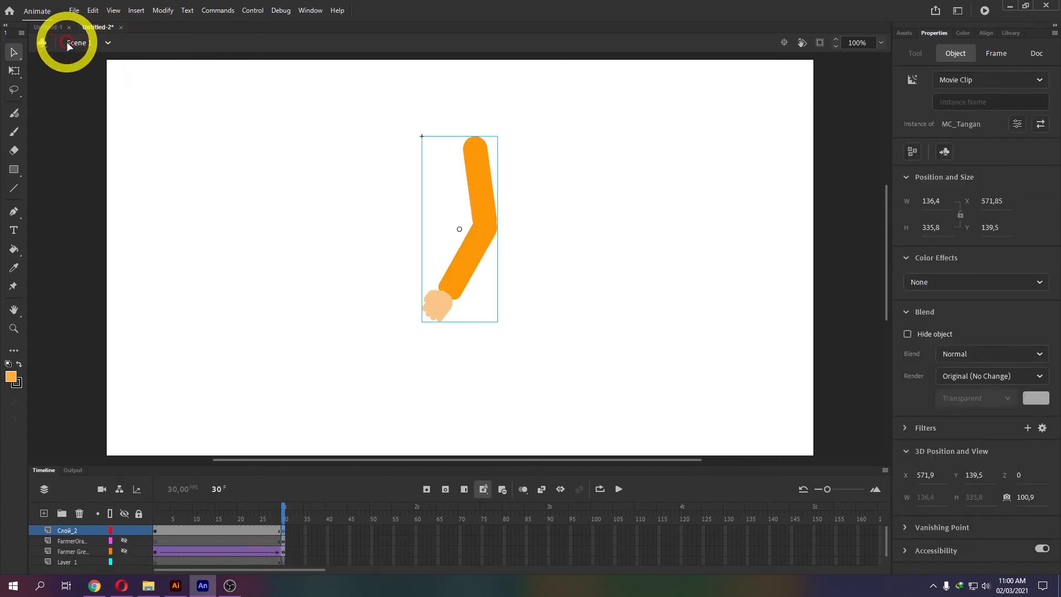
key("ctrl+z")
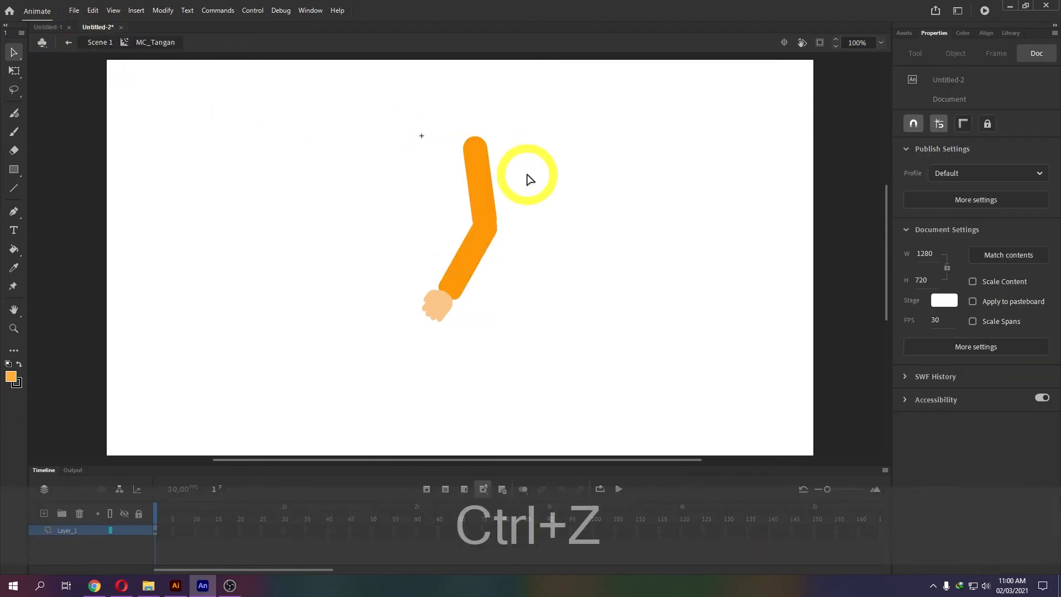
key("ctrl+z")
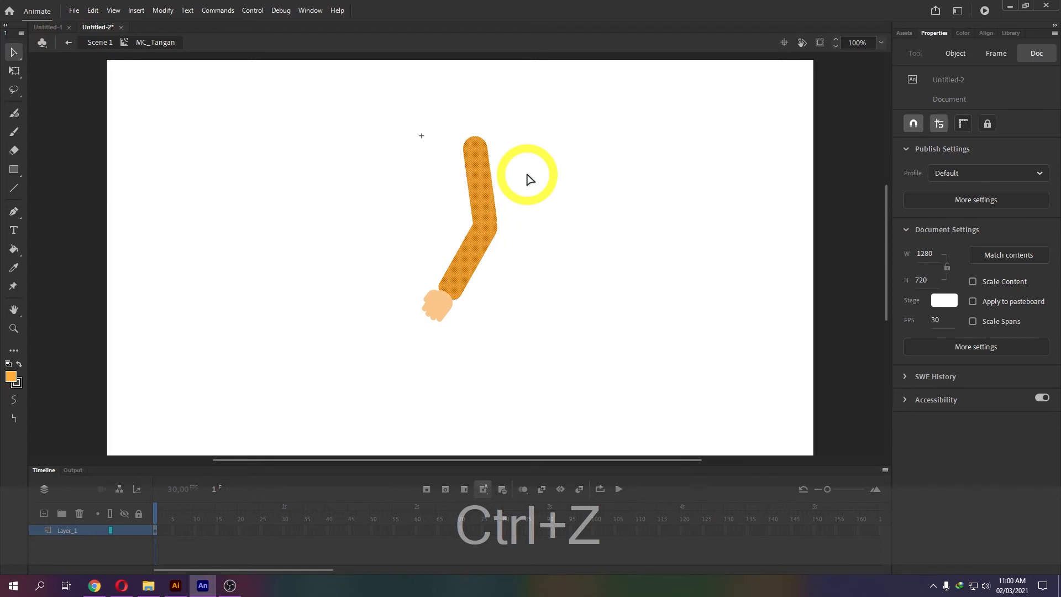
key("ctrl+z")
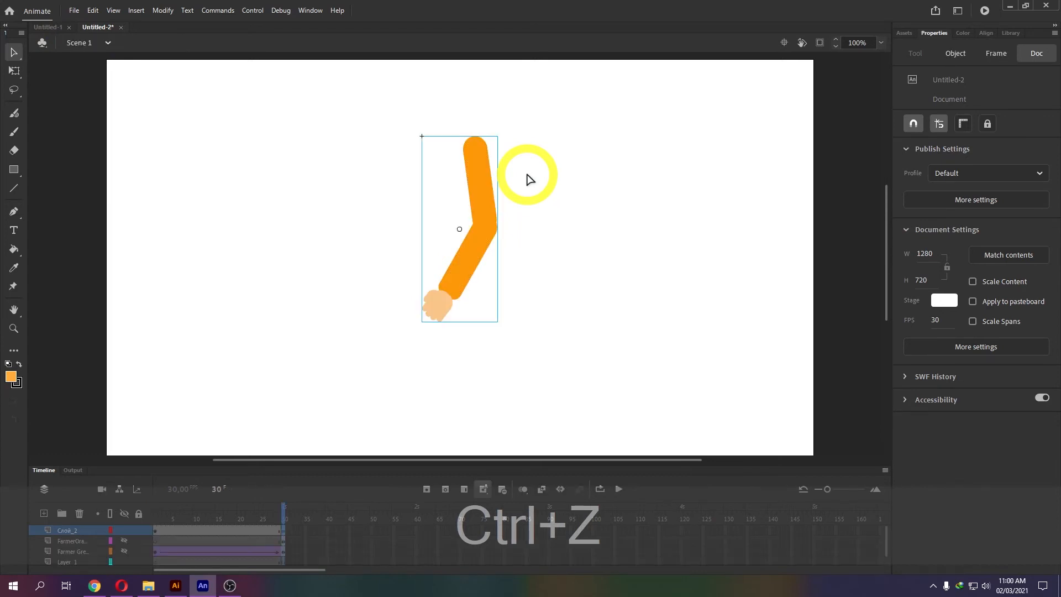
left_click(485, 176)
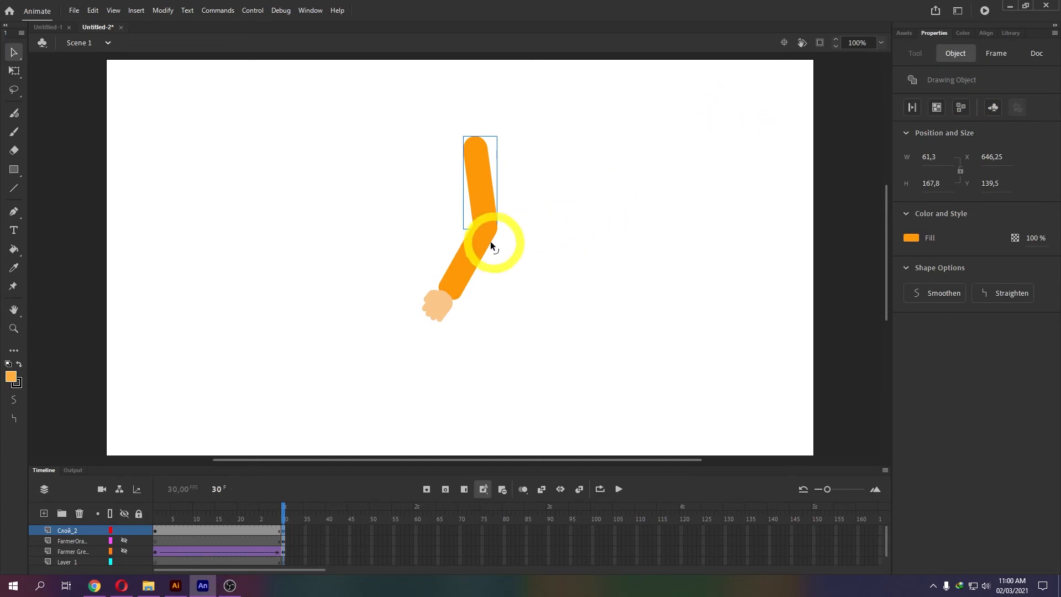
mouse_move(379, 119)
left_mouse_down()
mouse_move(396, 123)
mouse_move(574, 353)
left_mouse_up()
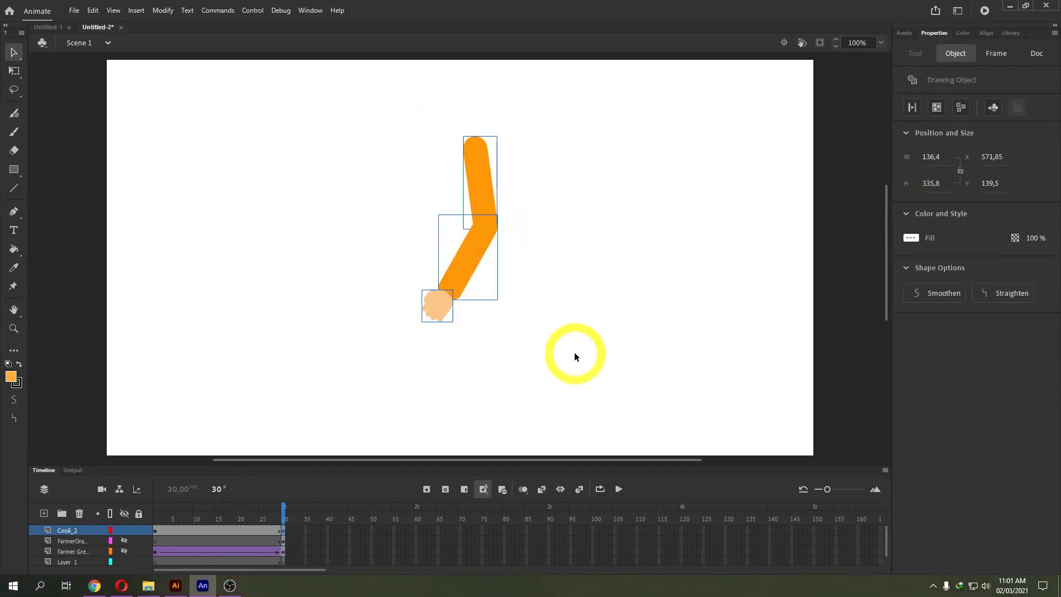
right_click(471, 256)
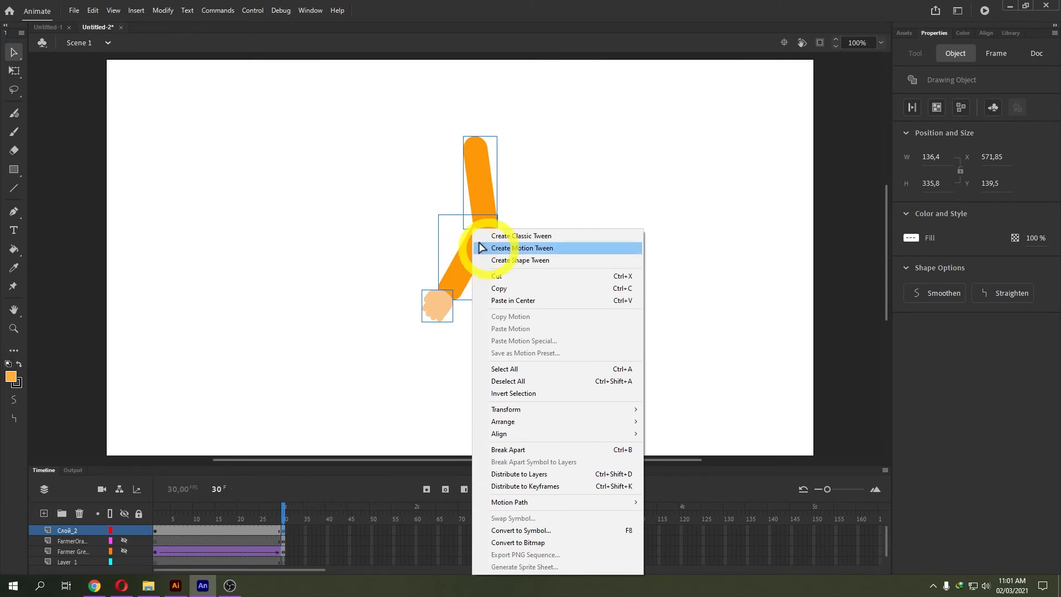
left_click(524, 451)
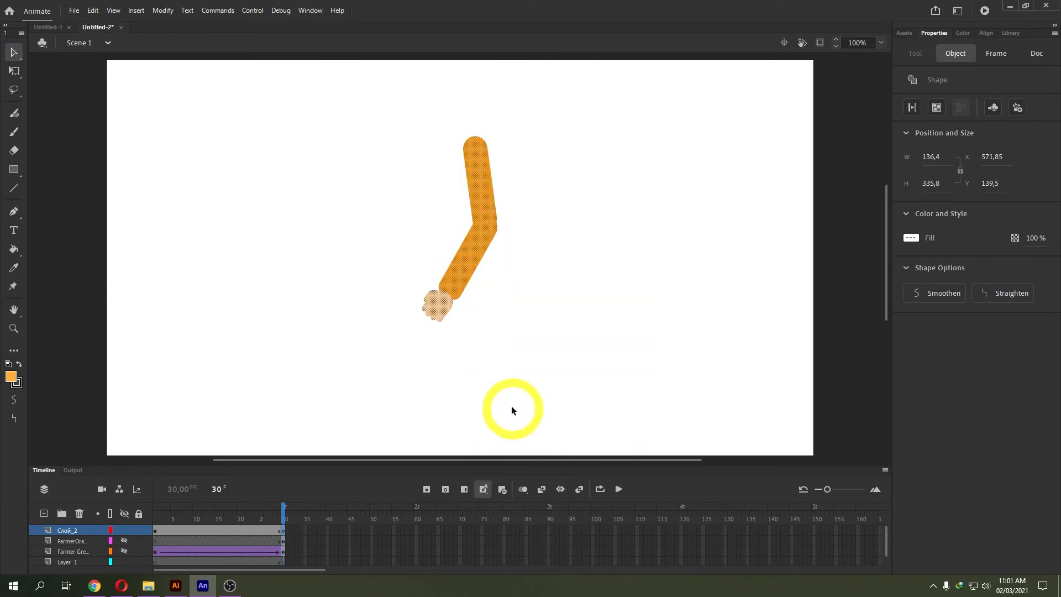
key("ctrl+z")
Convert the selected arm pieces into a Movie Clip named MC_Tangan.
right_click(472, 247)
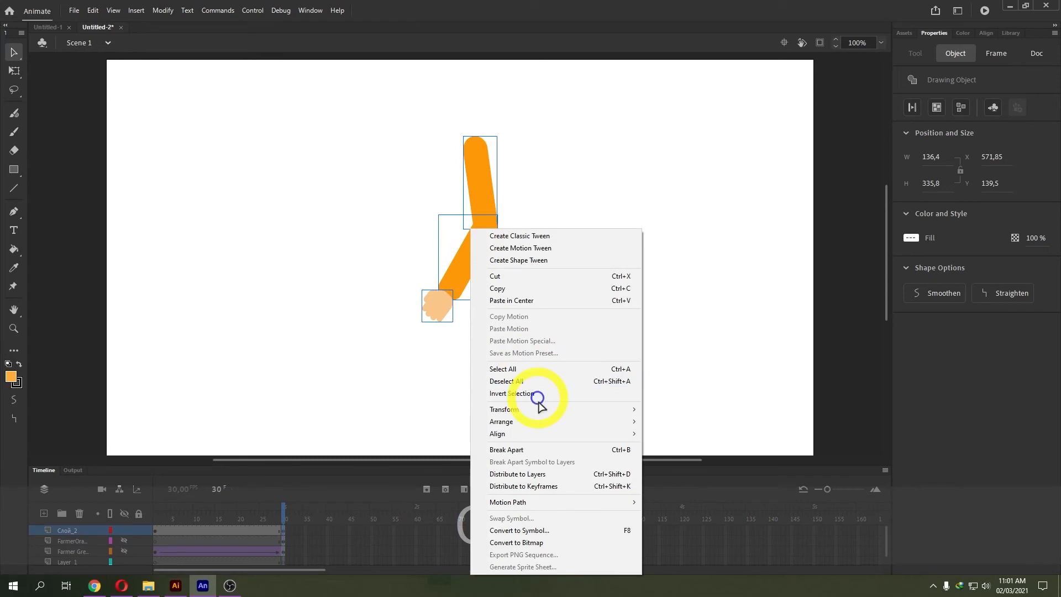
left_click(519, 530)
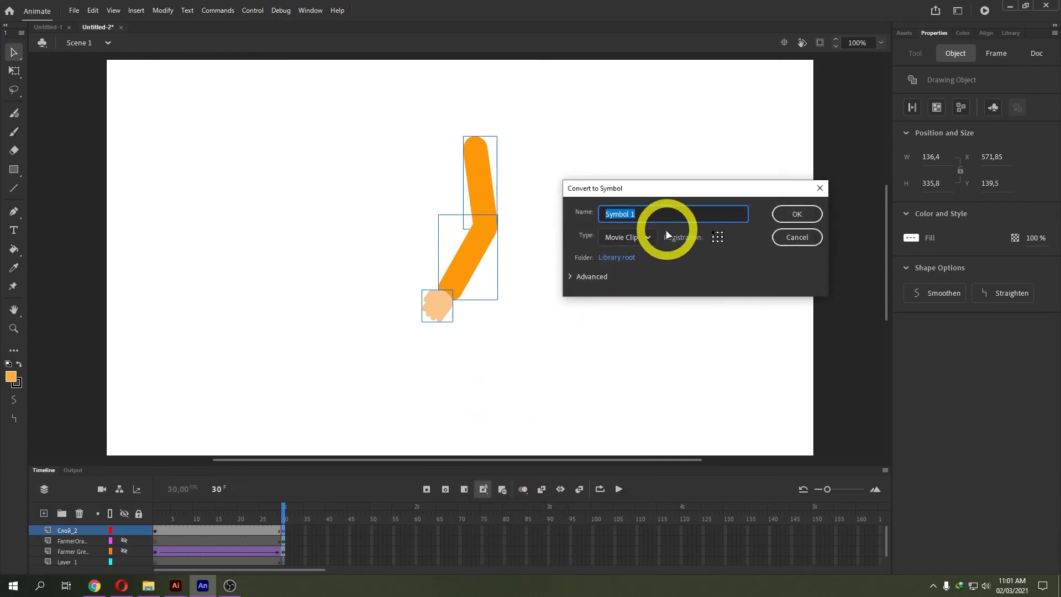
left_click(648, 238)
left_click(638, 216)
left_click_drag(636, 215, 576, 216)
type("MC_Tangan")
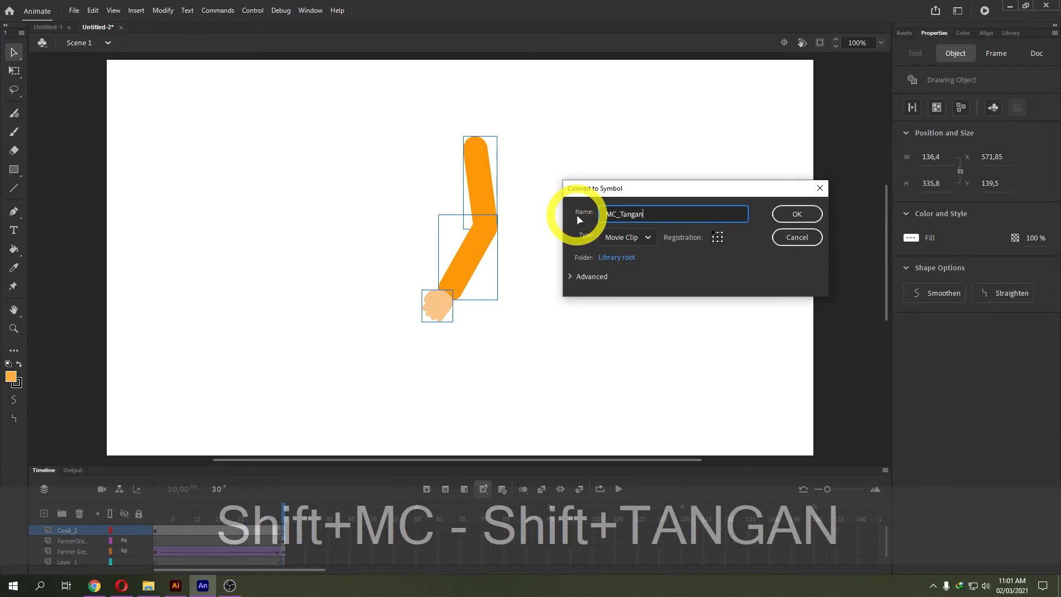
left_click(797, 215)
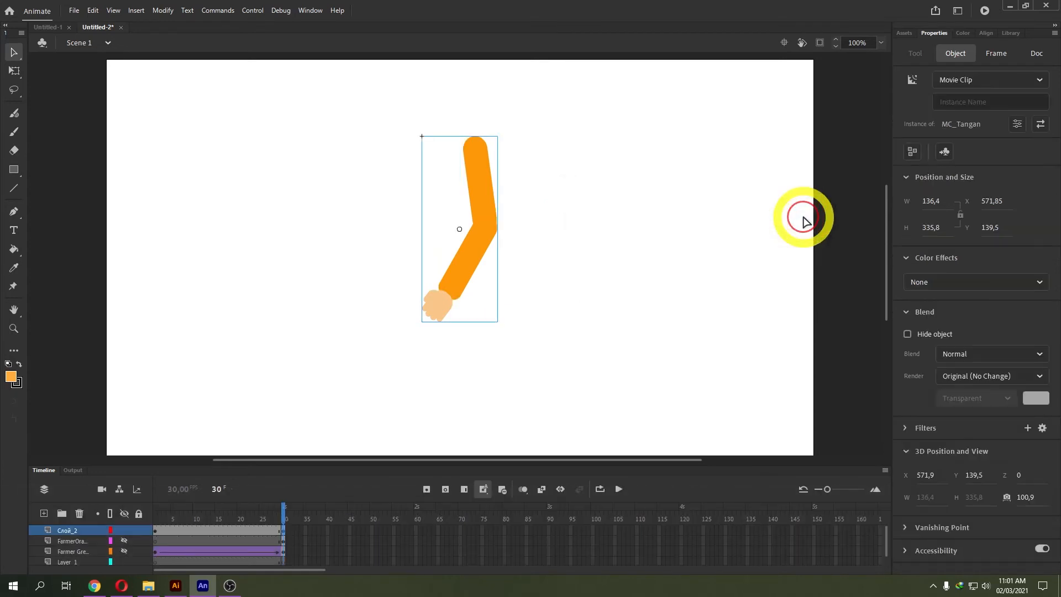
Inside MC_Tangan, check the upper arm, lower arm and hand pieces, then right-click the upper arm.
double_click(482, 197)
left_click(532, 185)
left_click(485, 174)
left_click(471, 237)
left_click(425, 306)
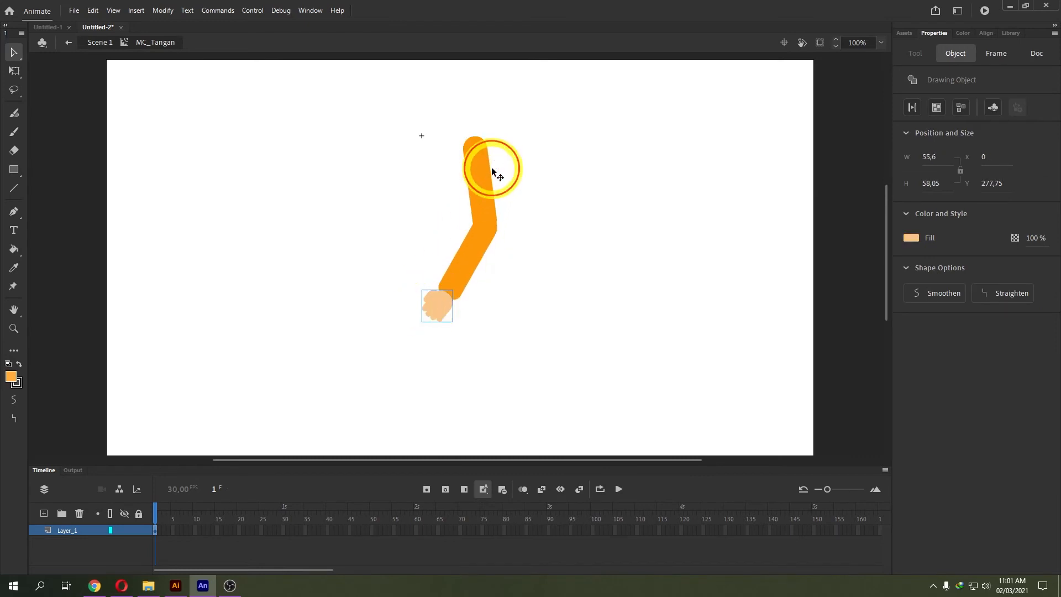
left_click(500, 199)
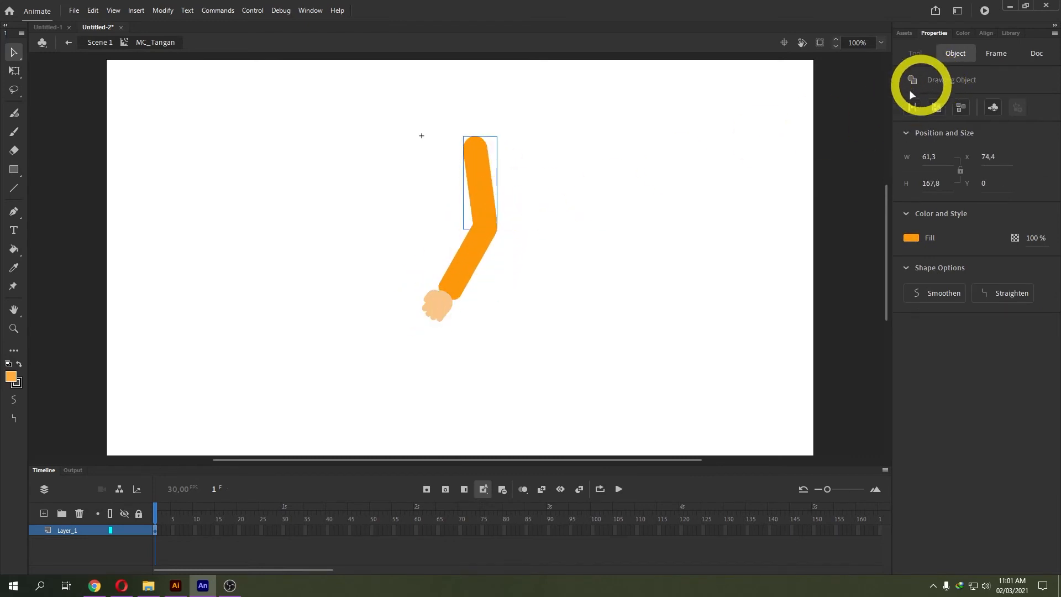
right_click(484, 181)
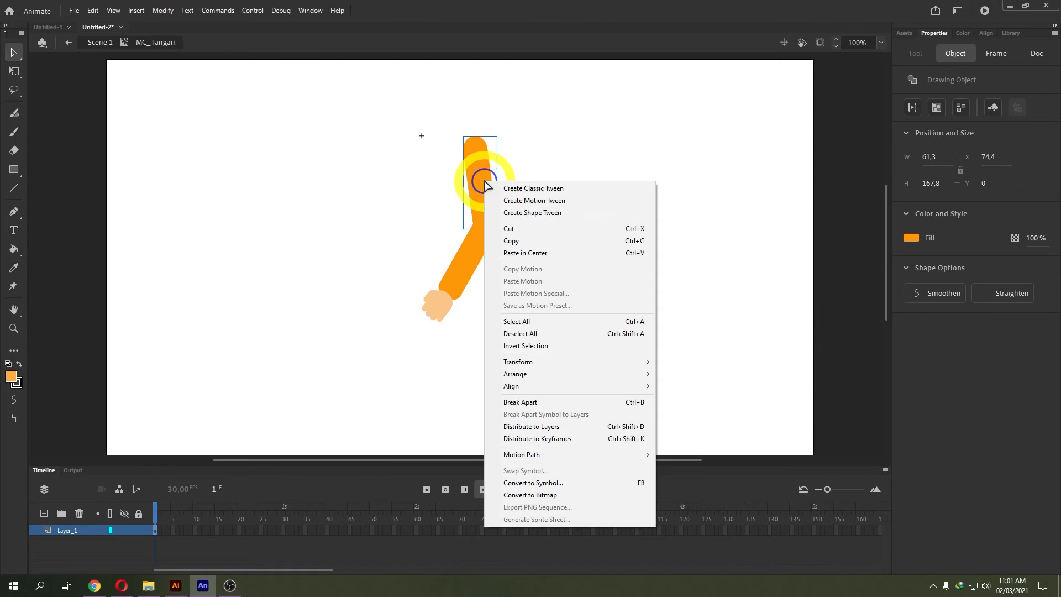
Convert the upper and lower arm into movie clips named LenganAtas and LenganBawah.
left_click(535, 483)
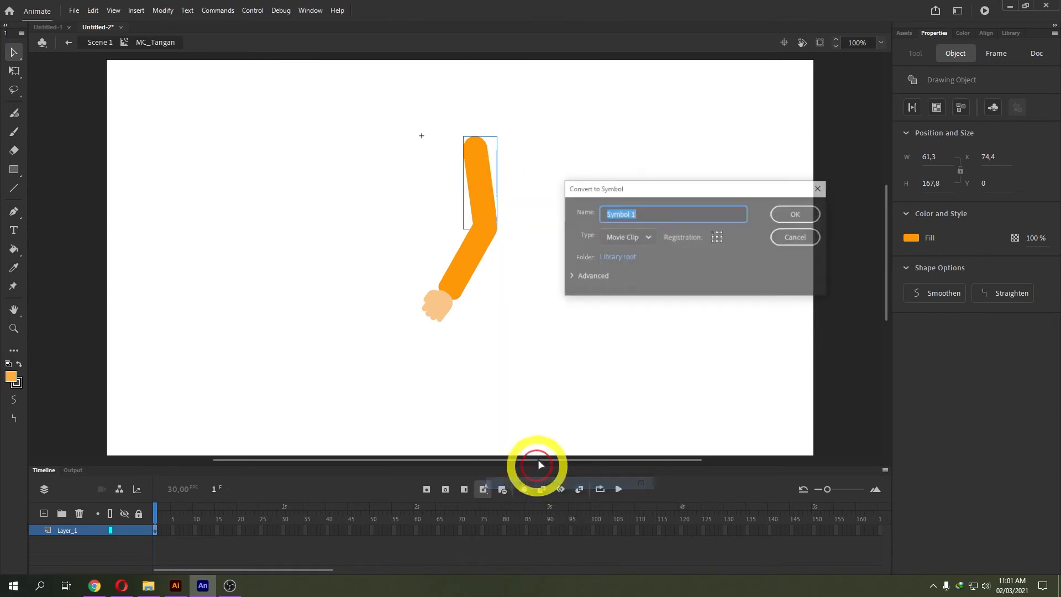
type("LenganAtas")
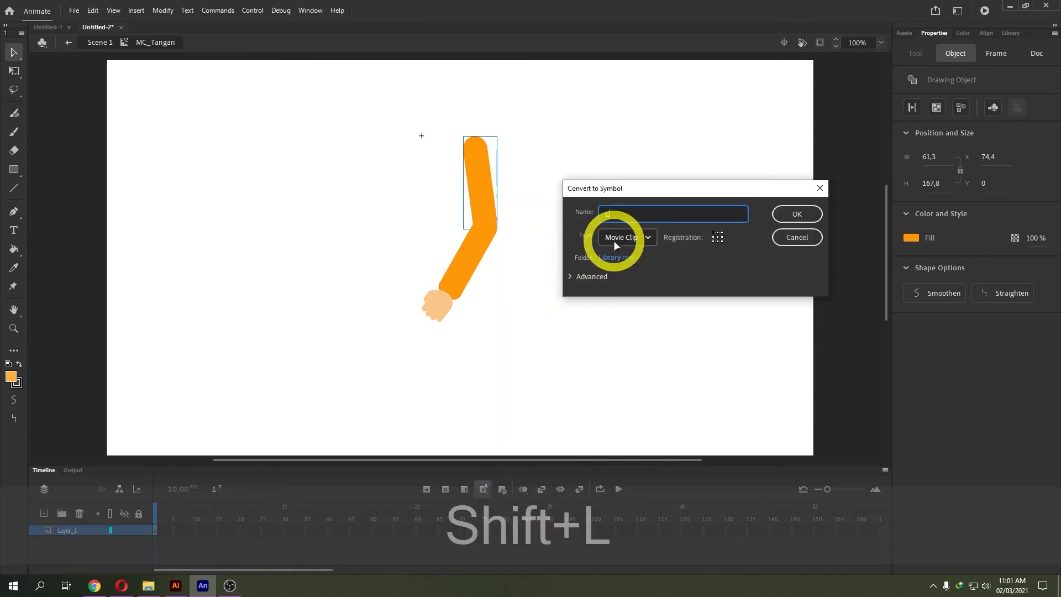
left_click(795, 214)
right_click(475, 229)
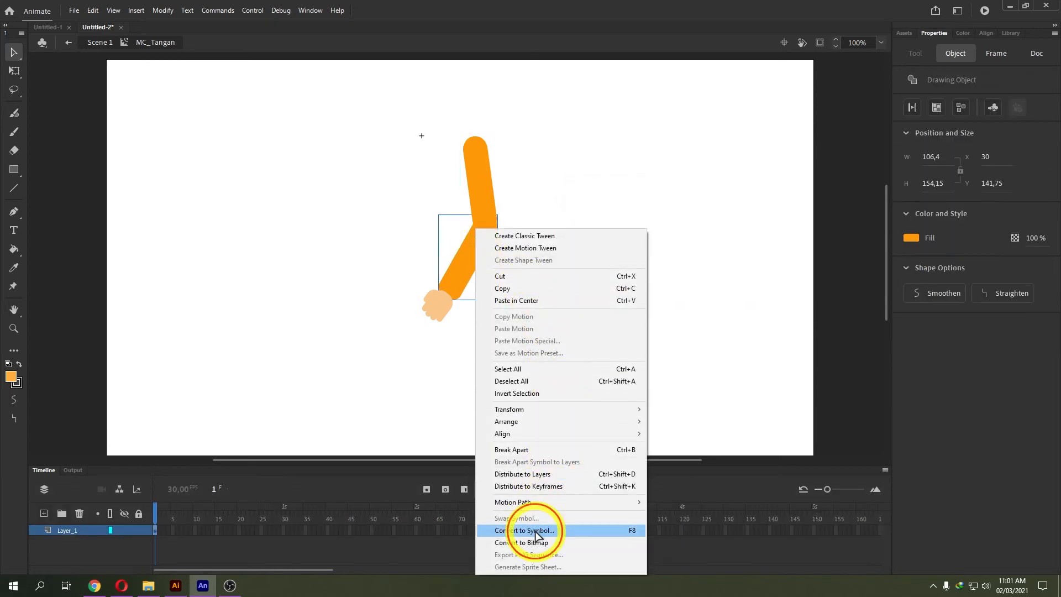
left_click(635, 530)
type("Le ngan")
key("BackSpace")
key("BackSpace")
key("BackSpace")
key("BackSpace")
key("BackSpace")
type("nganBawah")
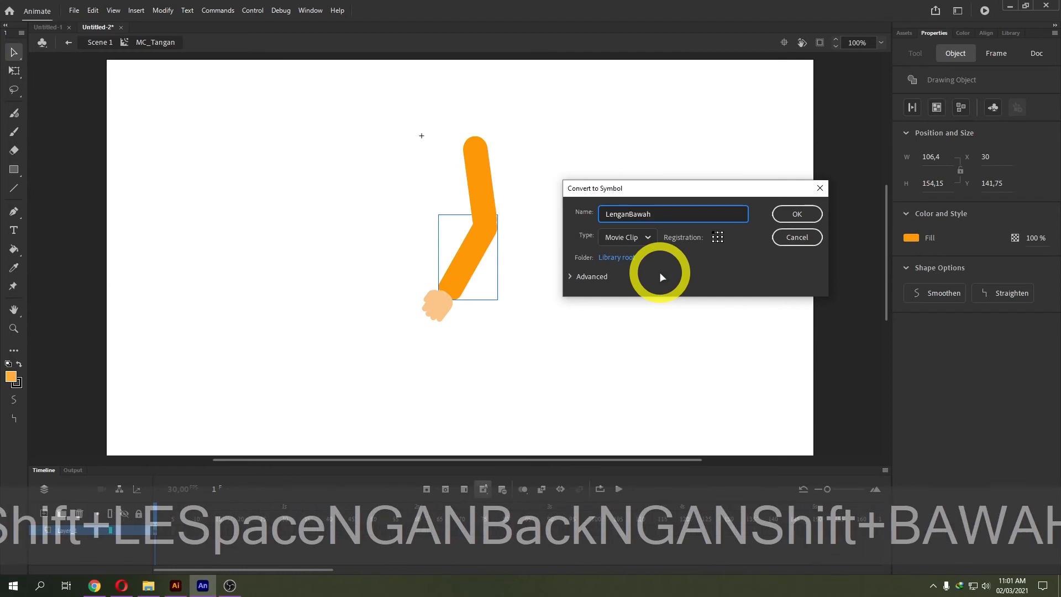
left_click(787, 213)
Convert the hand shape into a movie clip named Telapak.
right_click(428, 302)
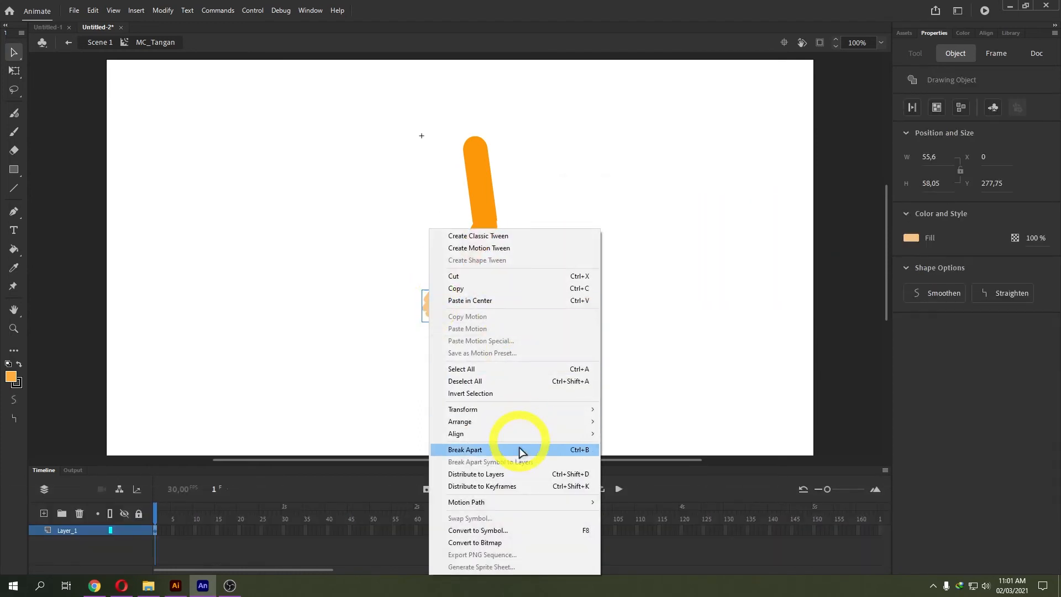
left_click(476, 529)
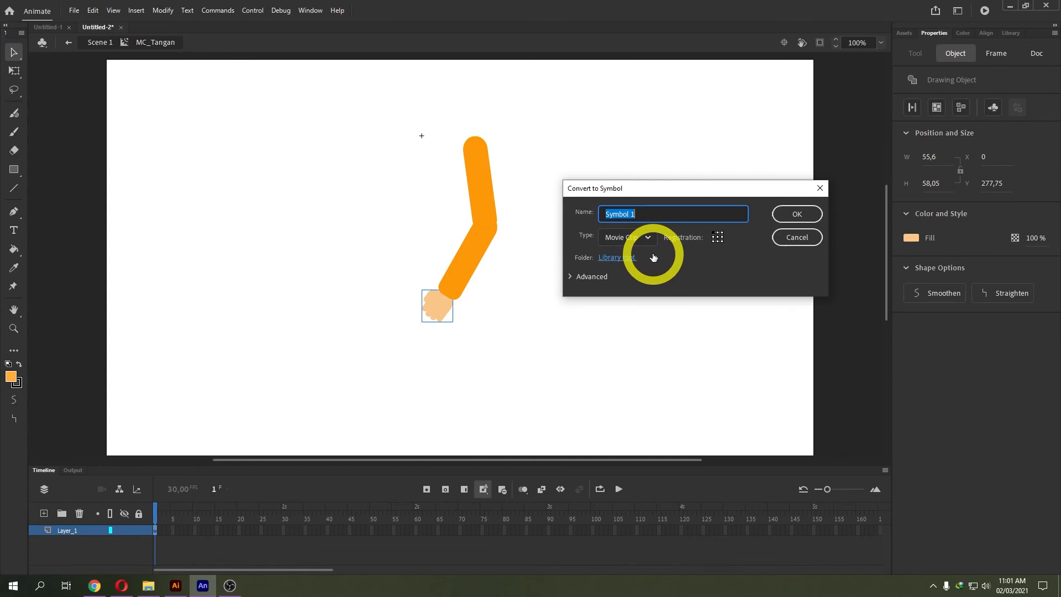
type("Telapak")
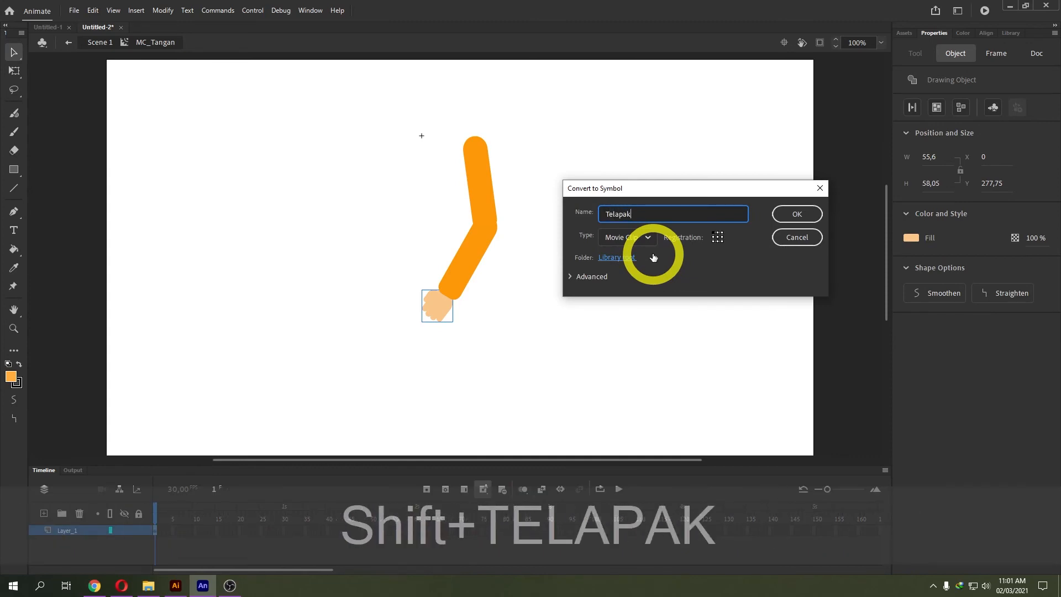
left_click(796, 215)
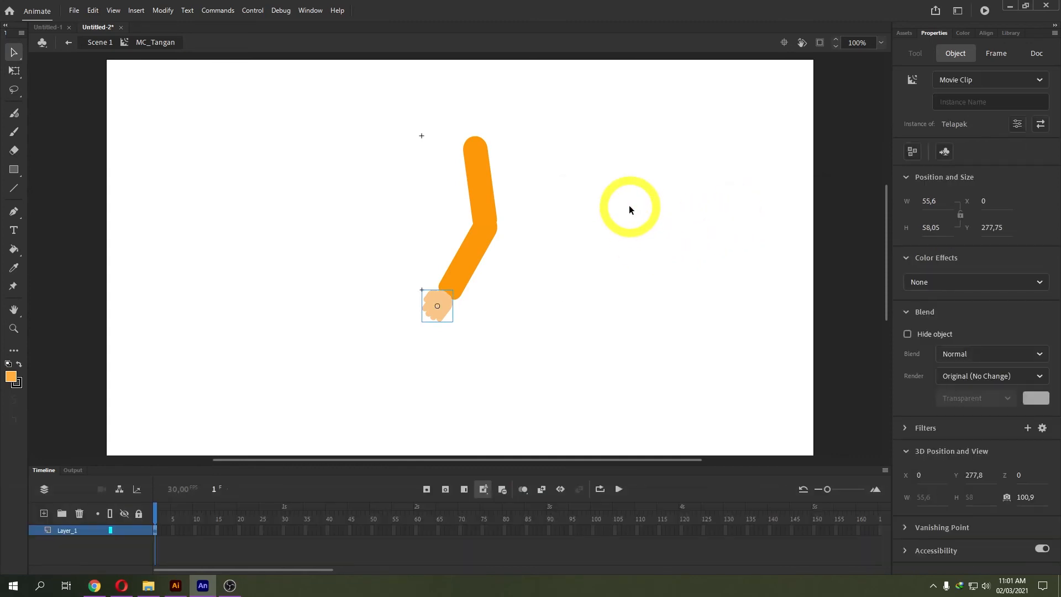
Select the forearm with Free Transform, test-rotate it, and undo the rotation.
left_click(483, 166)
left_click(479, 257)
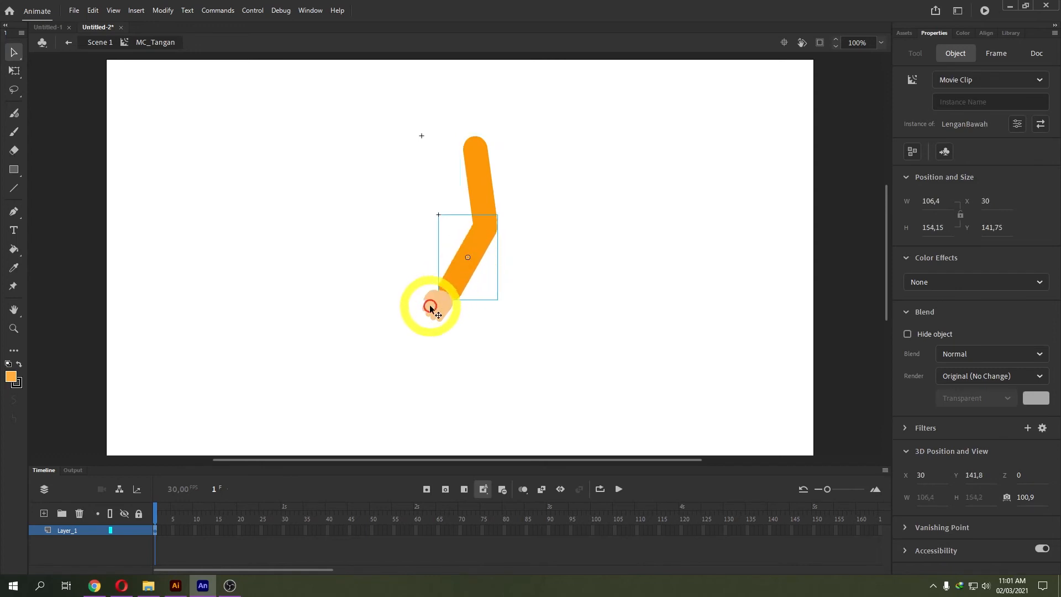
left_click(479, 184)
left_click(477, 254)
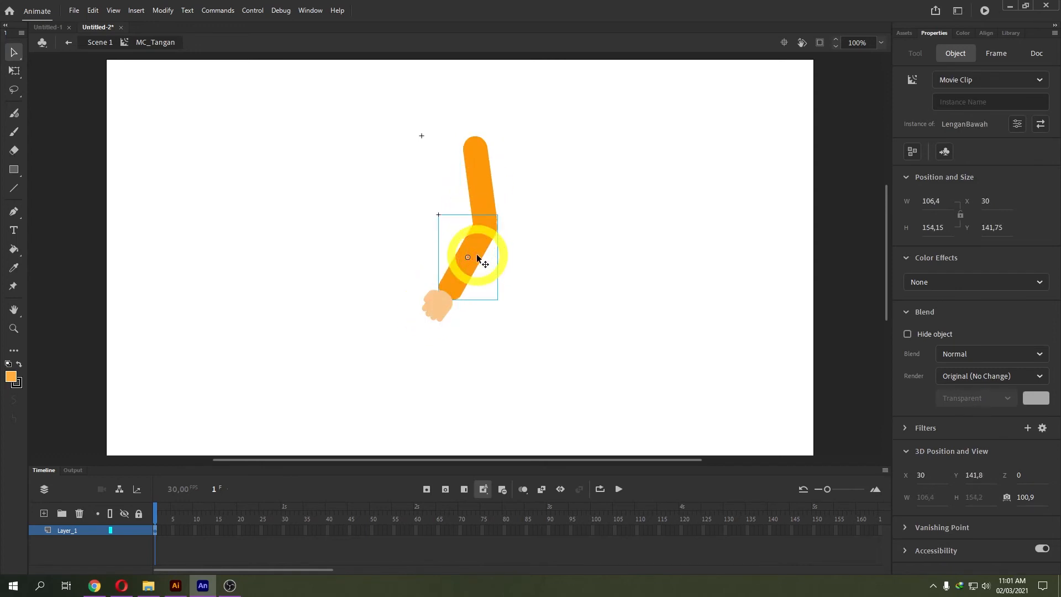
left_click(16, 72)
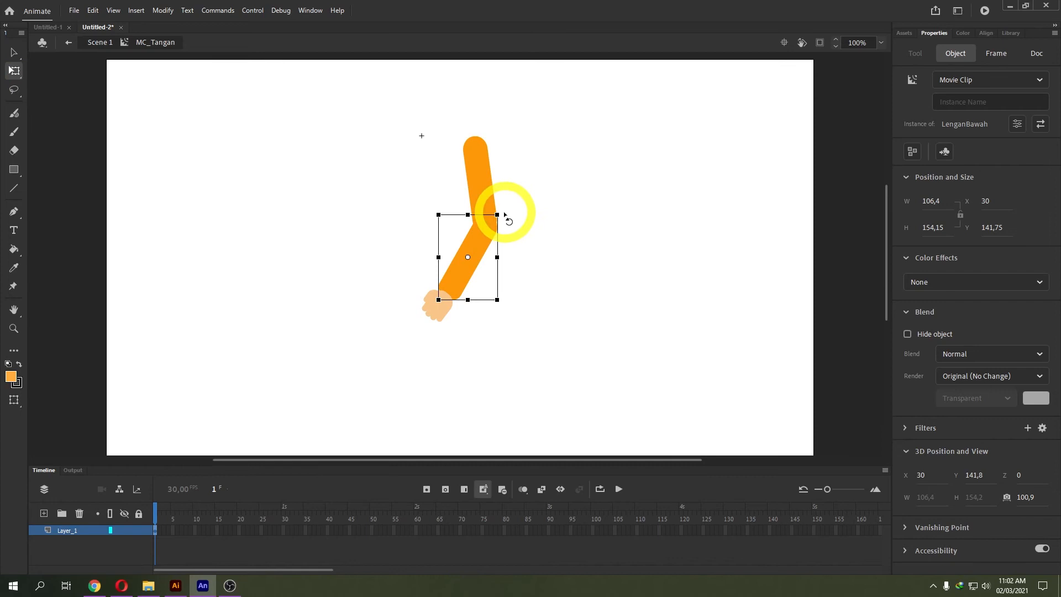
mouse_move(503, 215)
left_mouse_down()
mouse_move(528, 238)
mouse_move(452, 180)
mouse_move(514, 224)
mouse_move(450, 189)
mouse_move(502, 214)
mouse_move(493, 223)
mouse_move(486, 214)
left_mouse_up()
key("ctrl+z")
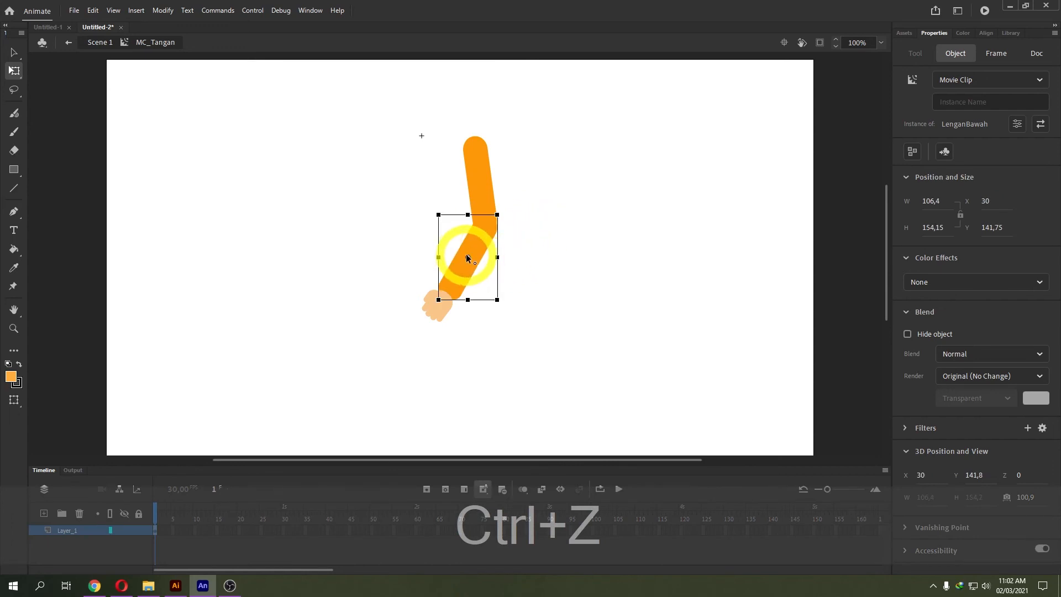
Move the forearm's pivot up to the elbow, test-rotate it, and undo.
left_click(469, 254)
left_click_drag(470, 257, 488, 232)
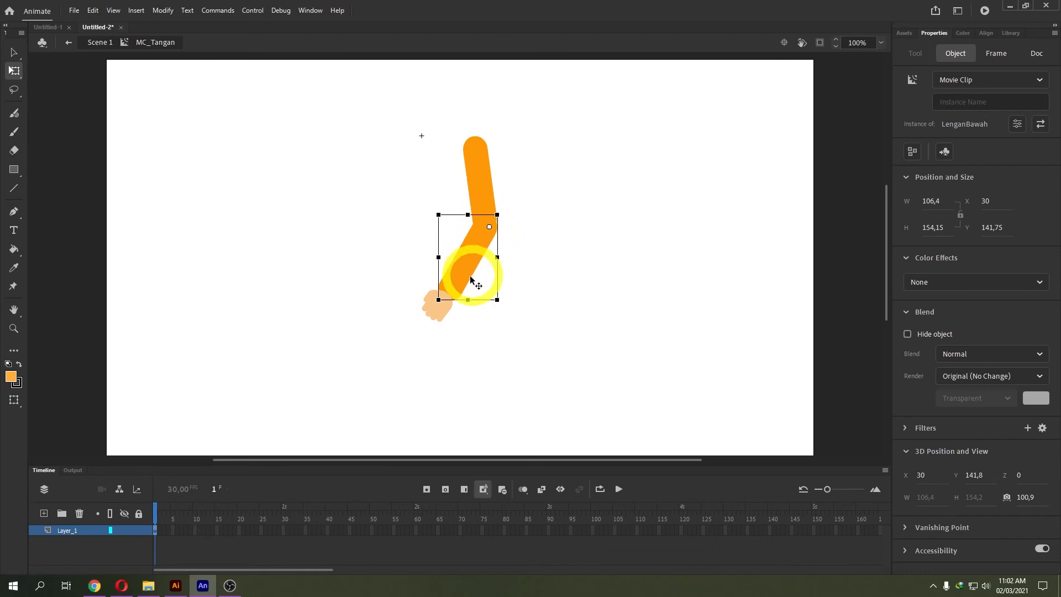
left_click_drag(501, 302, 438, 308)
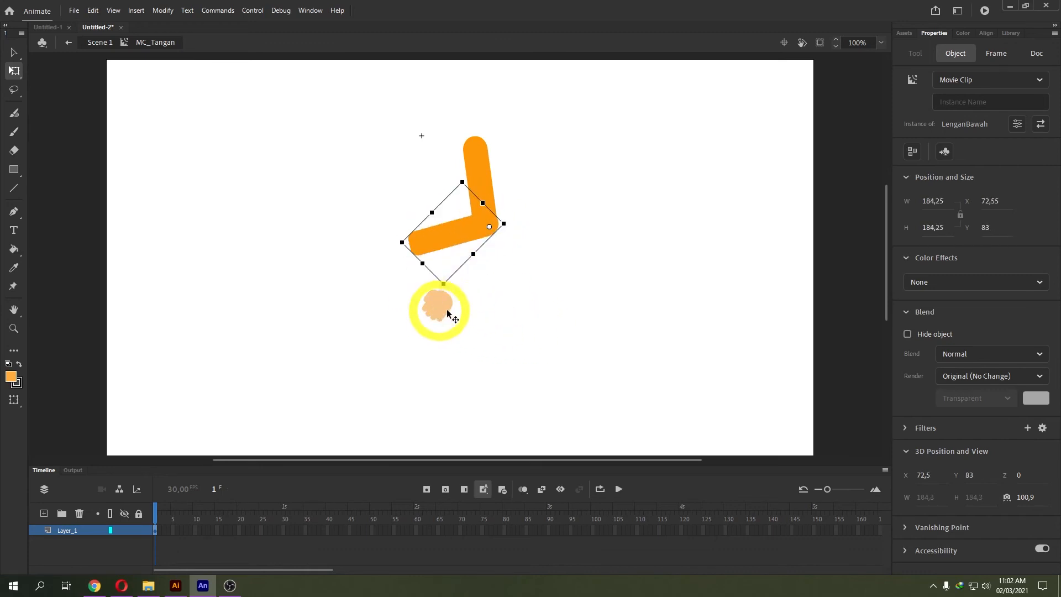
key("ctrl+z")
Check the LenganAtas, LenganBawah and Telapak pivots with the Selection tool.
left_click(476, 174)
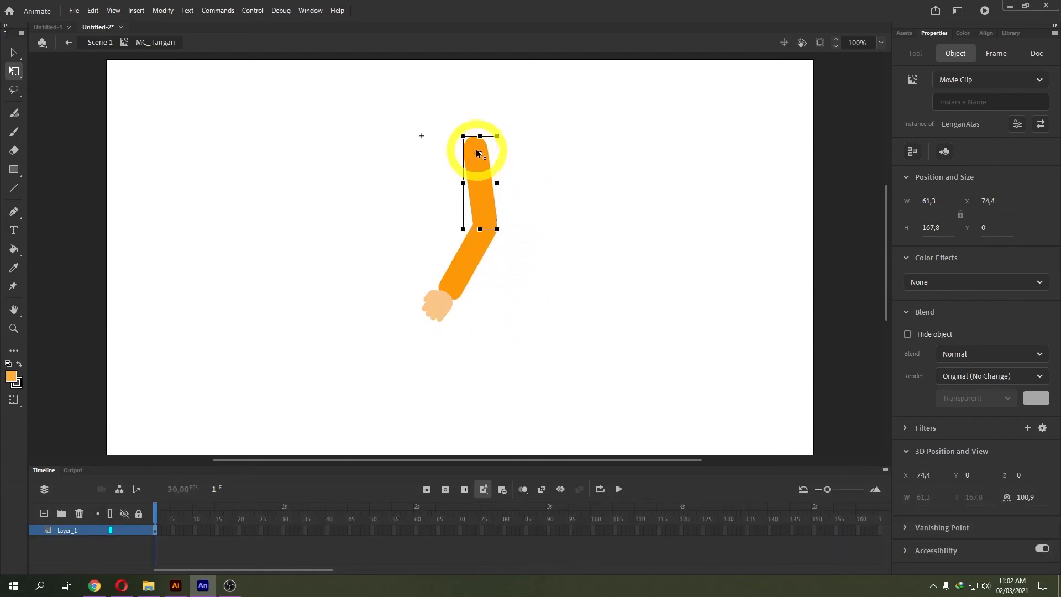
left_click(442, 308)
left_click(443, 297)
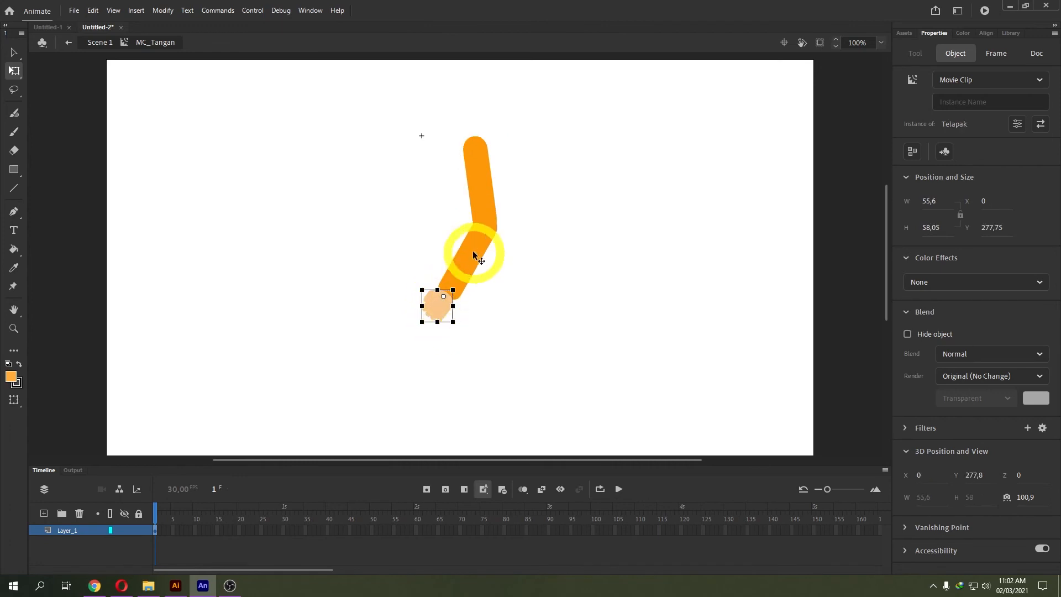
left_click(479, 177)
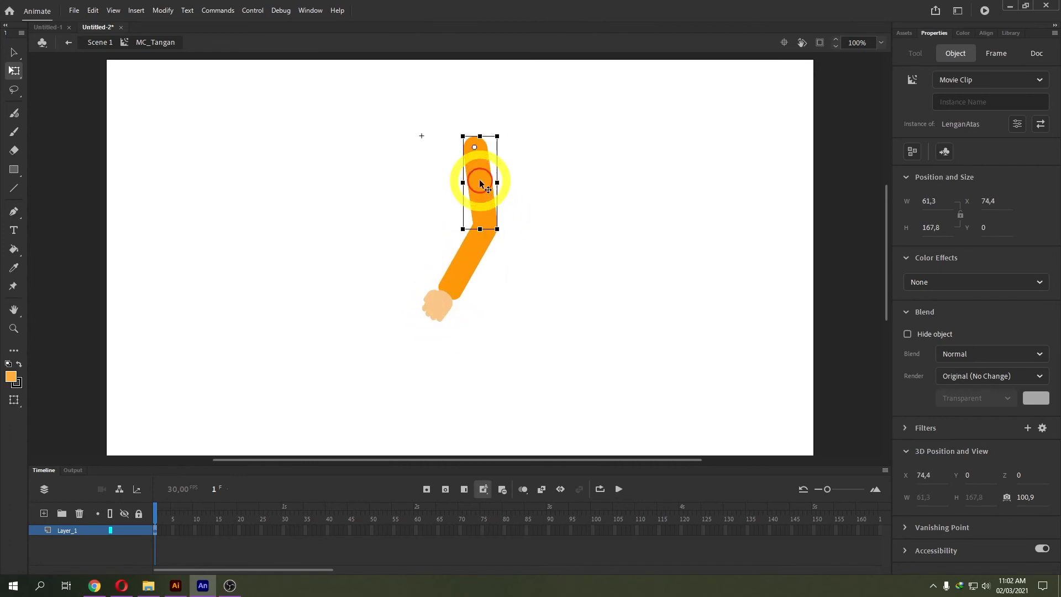
left_click(17, 53)
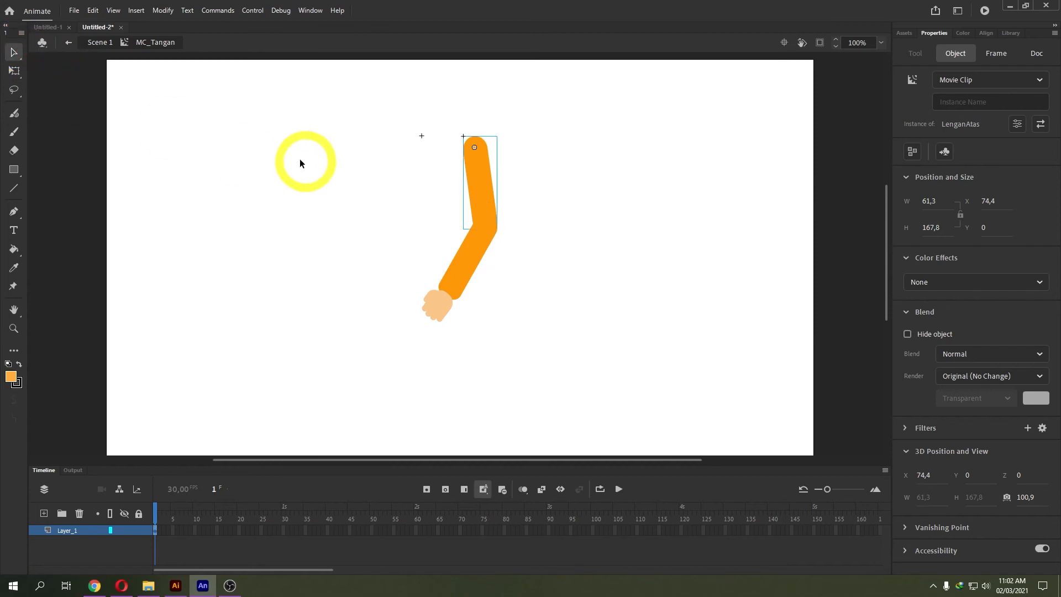
left_click(319, 204)
left_click(476, 256)
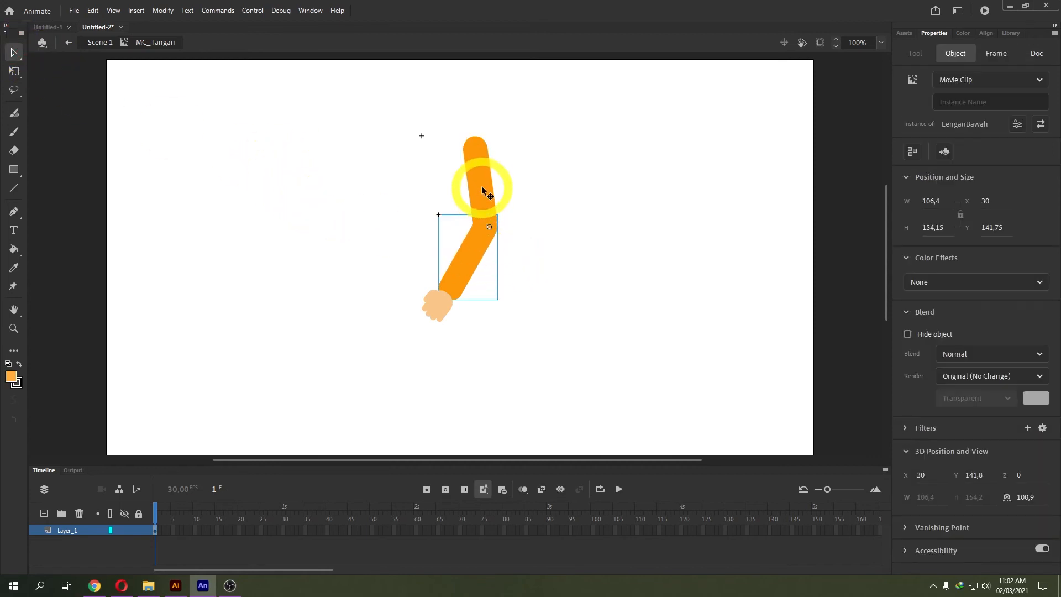
left_click(479, 243)
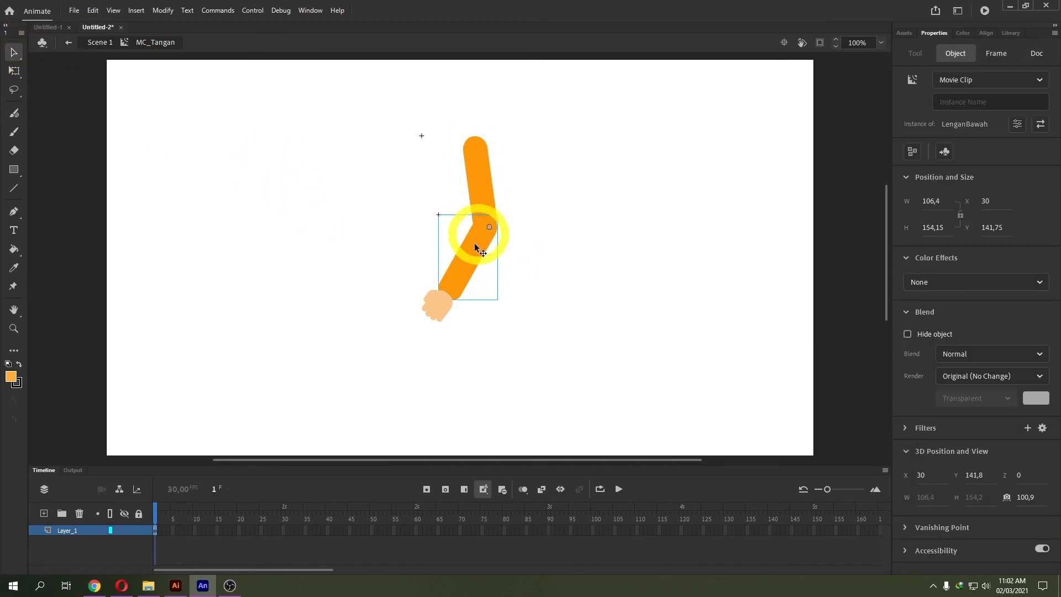
left_click(435, 307)
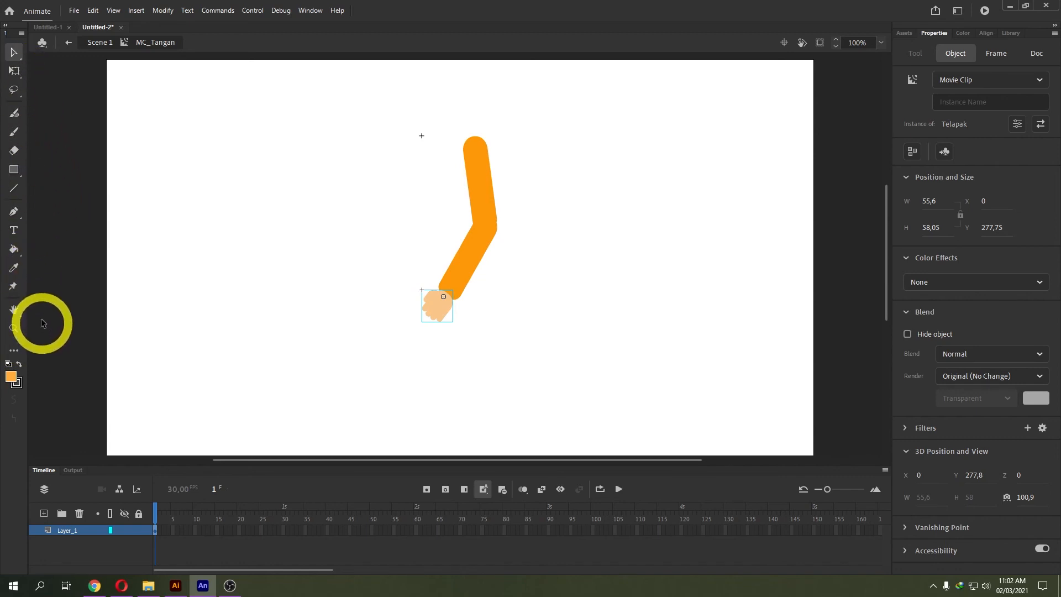
Drag the Bone tool from the extra tools into the toolbar and select it.
left_click(14, 350)
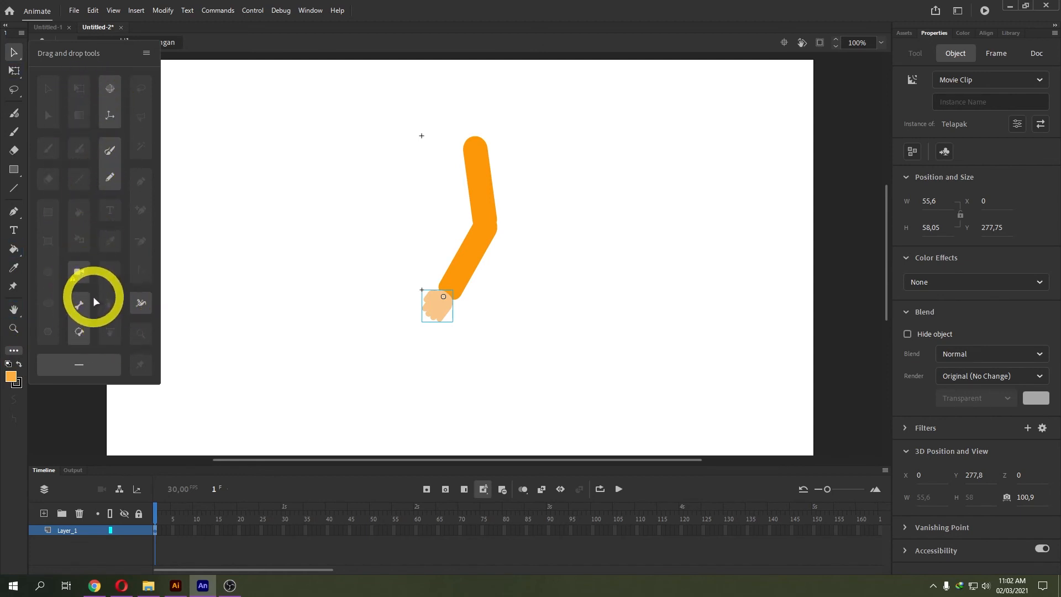
left_click_drag(79, 305, 14, 348)
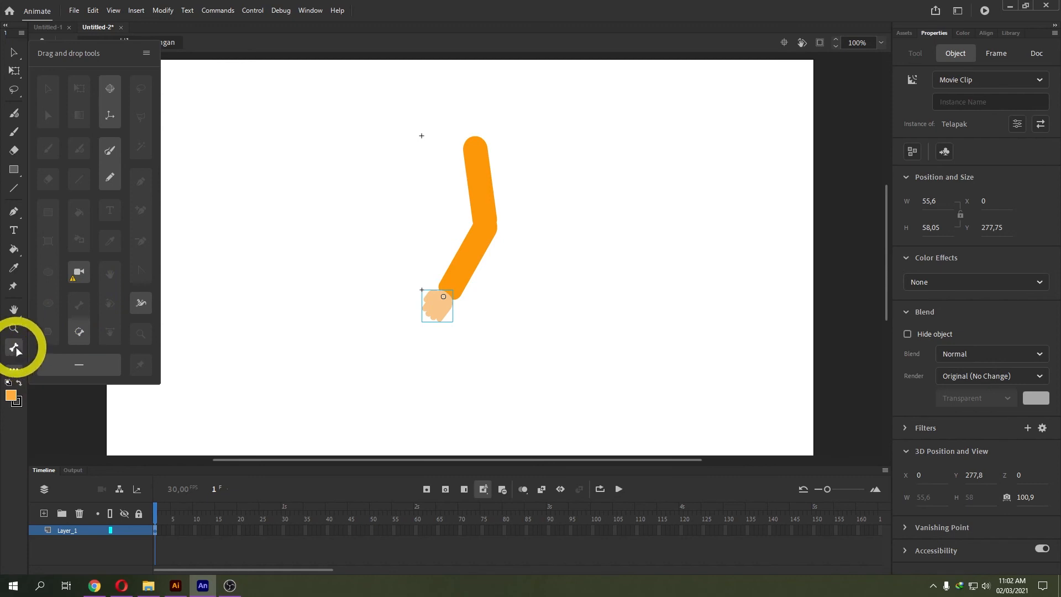
left_click(15, 348)
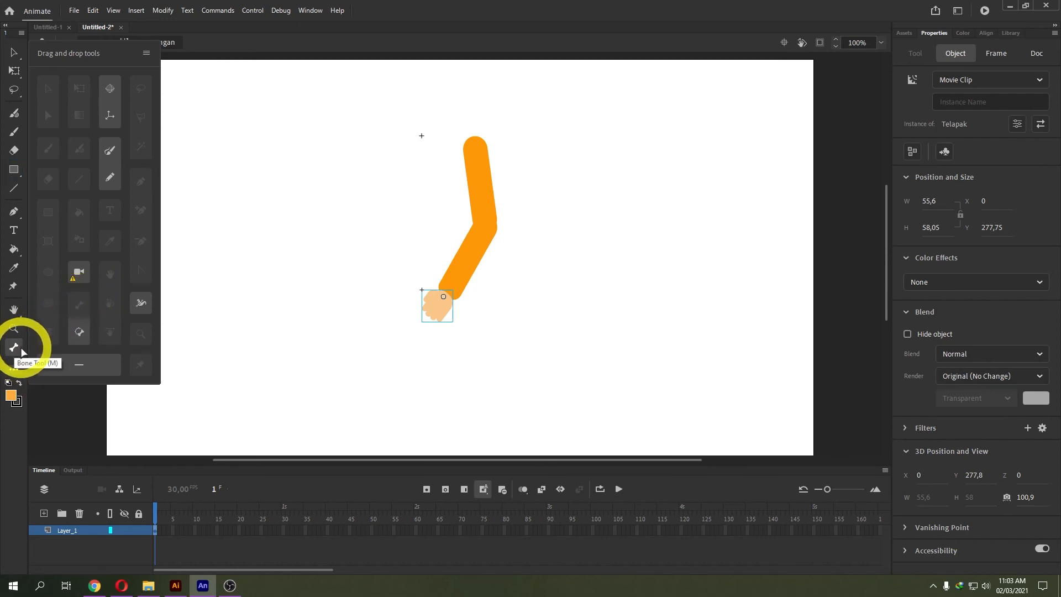
left_click(516, 105)
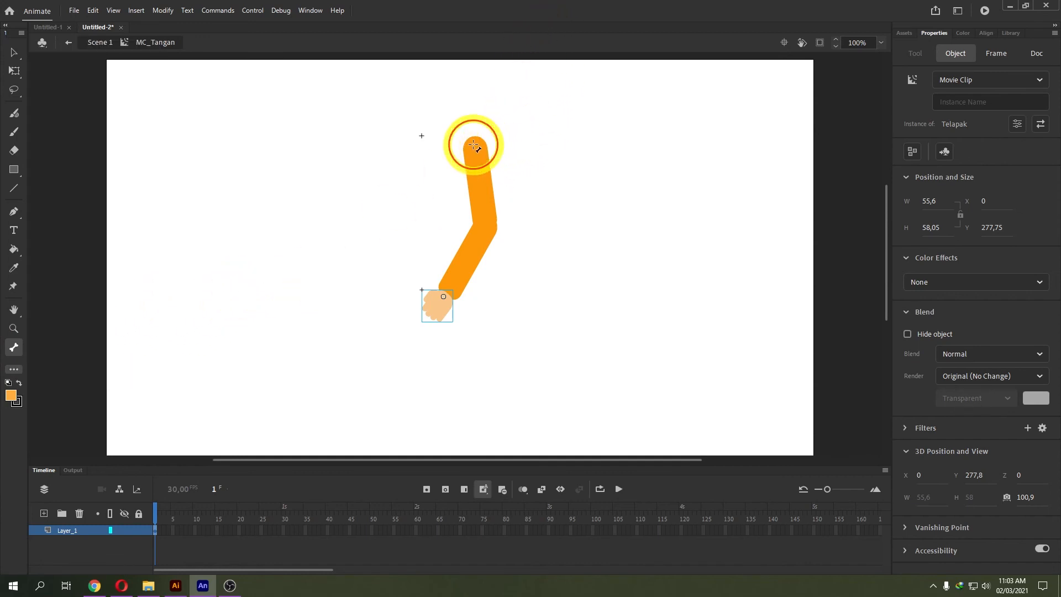
Draw bones shoulder-to-elbow and elbow-to-wrist, then pull the hand to test bending.
left_click(473, 145)
left_click_drag(475, 148, 445, 297)
left_click_drag(489, 227, 443, 297)
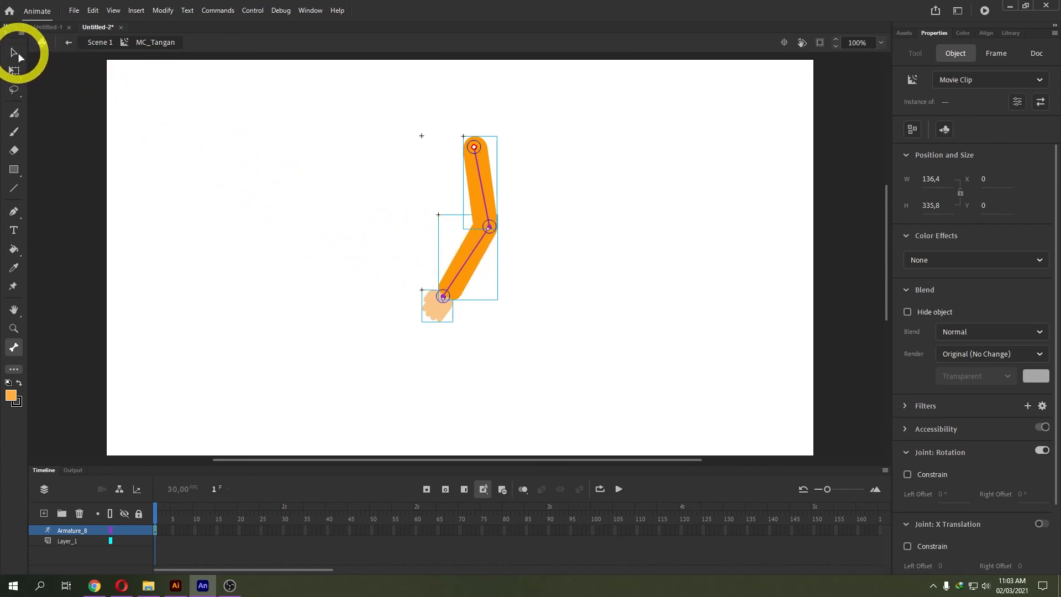
left_click_drag(443, 298, 384, 242)
mouse_move(460, 292)
left_mouse_down()
mouse_move(403, 265)
mouse_move(437, 295)
mouse_move(450, 288)
mouse_move(441, 297)
left_mouse_up()
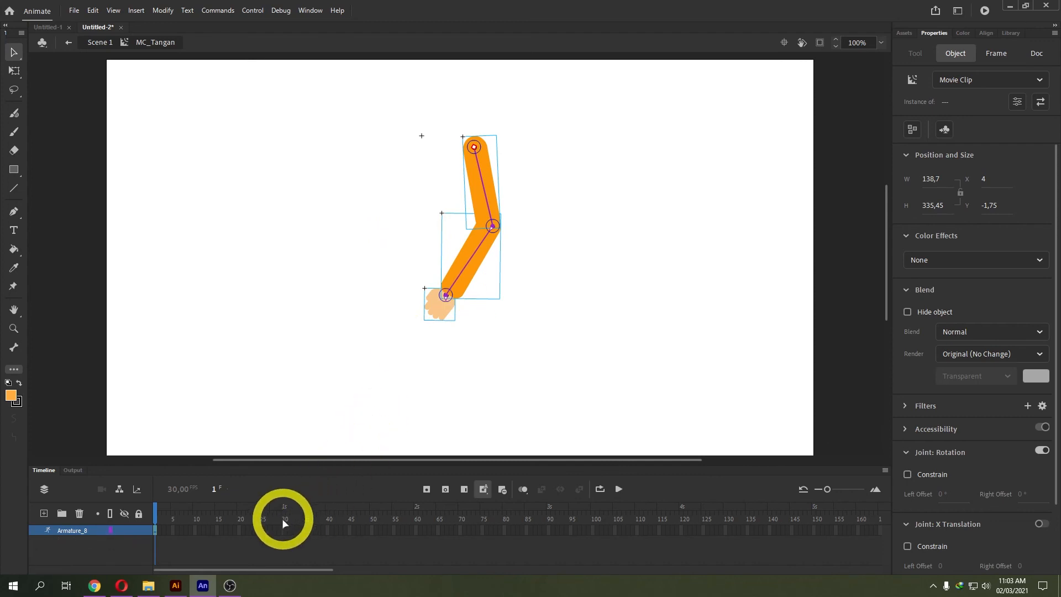
Pose the arm at frames 20, 35 and 50 on Armature_8, then play it back.
left_click(241, 524)
left_click_drag(434, 304, 351, 237)
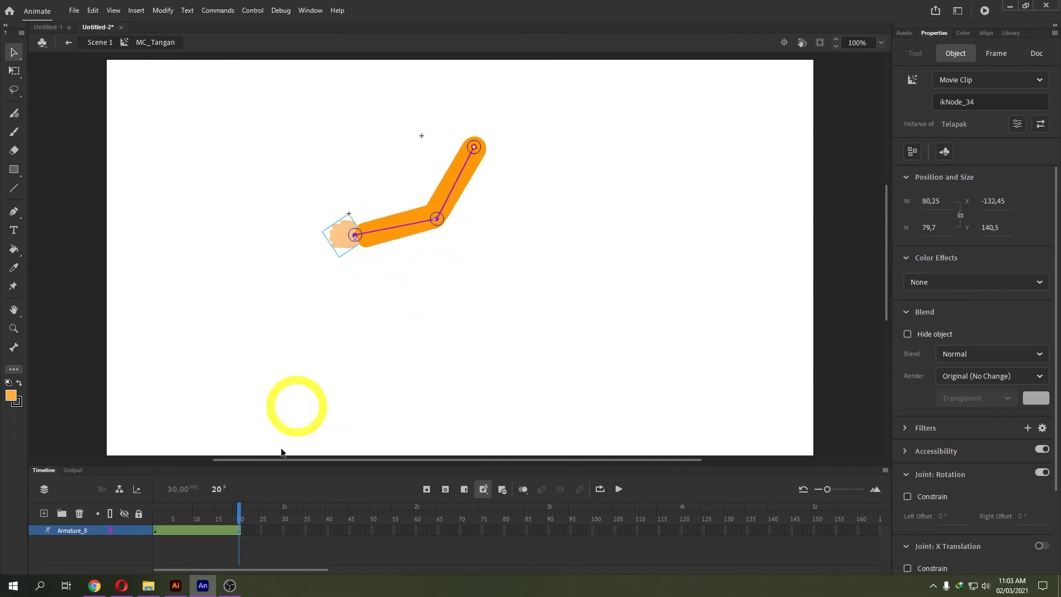
left_click(306, 519)
left_click_drag(354, 235, 395, 143)
left_click(372, 526)
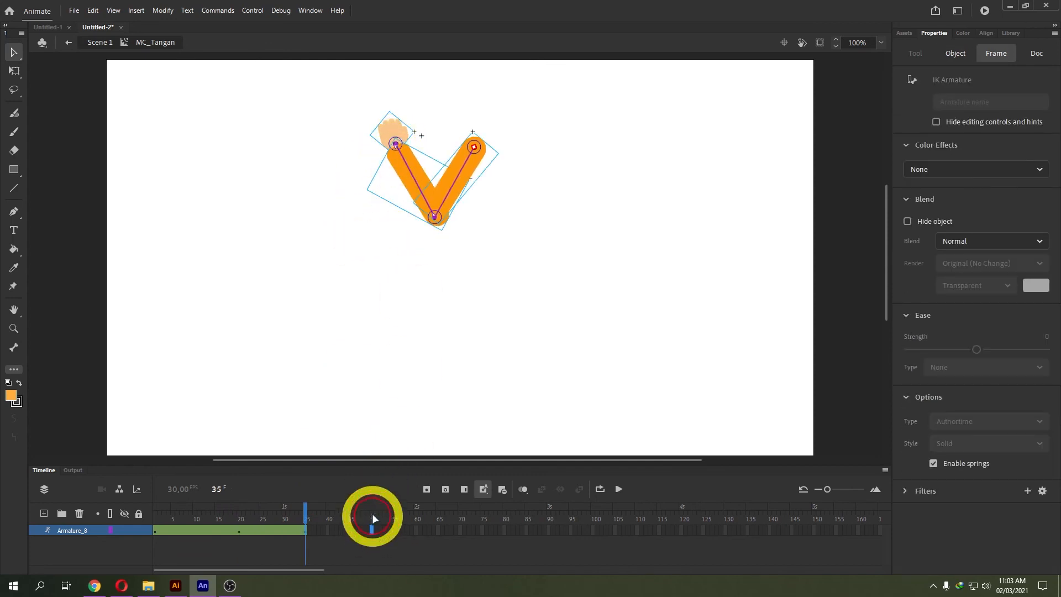
left_click_drag(396, 145, 300, 154)
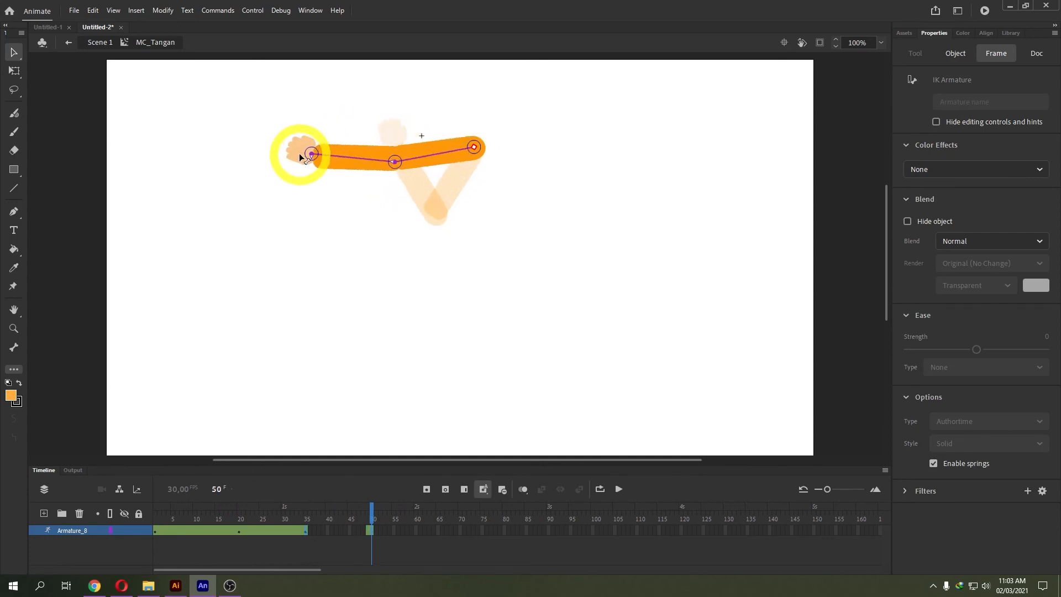
left_click(156, 518)
key("Return")
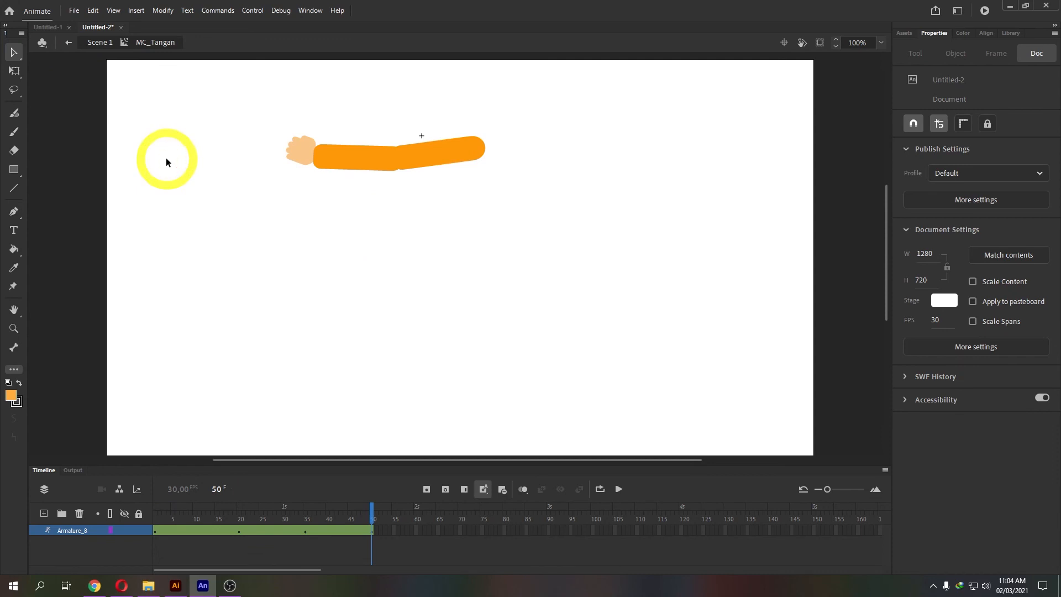
Return to Scene 1, test the movie with the arm beside the farmer, and close it.
left_click(98, 43)
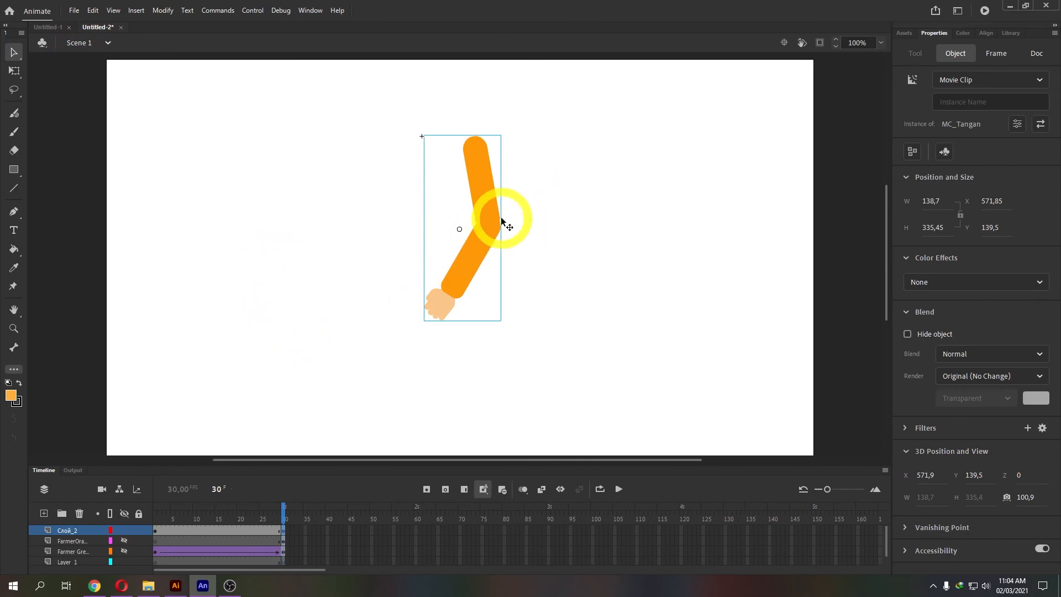
left_click(985, 11)
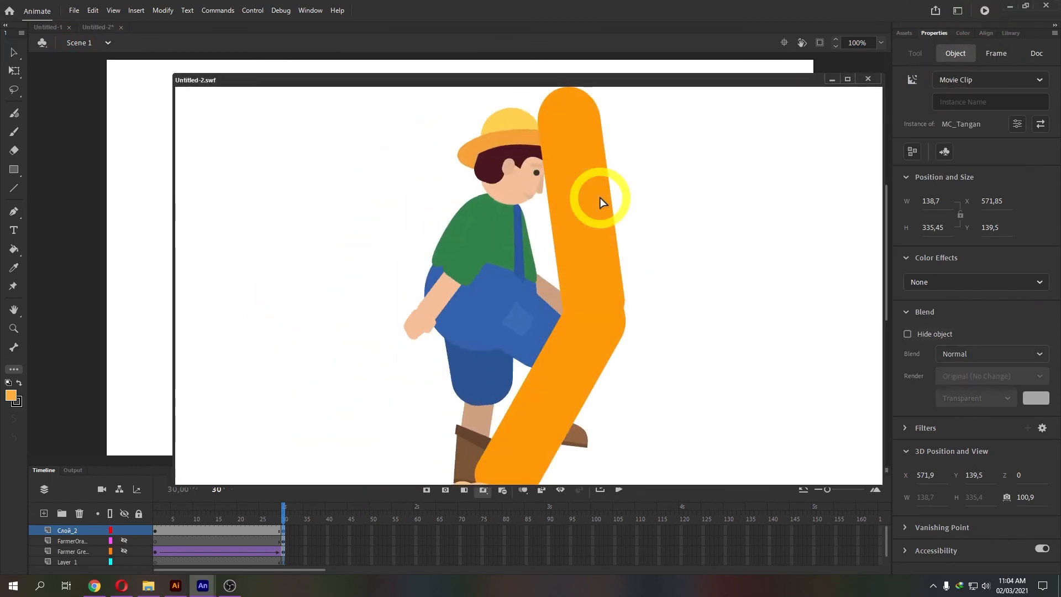
left_click(867, 78)
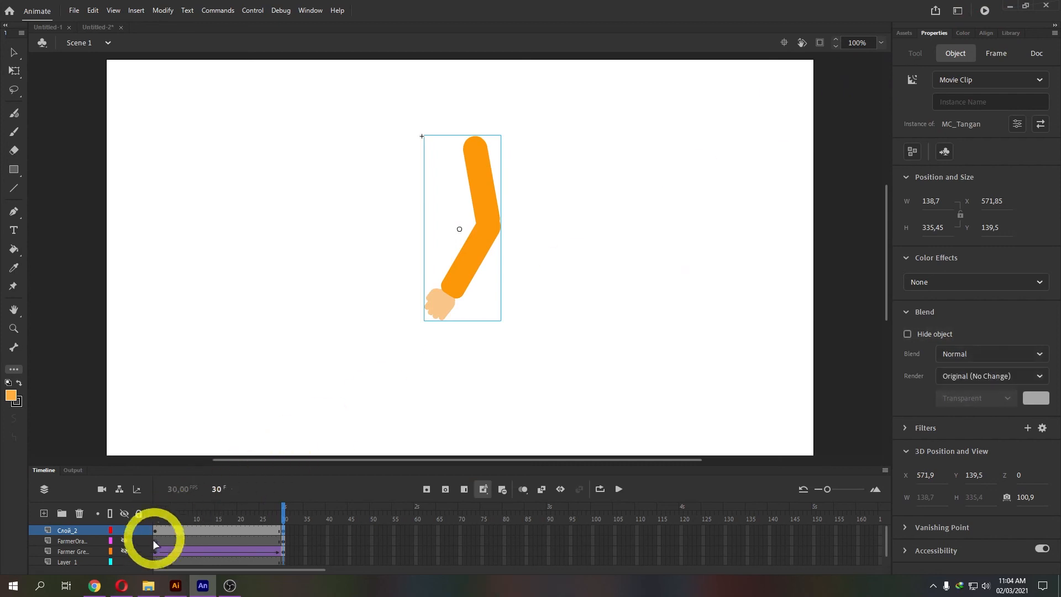